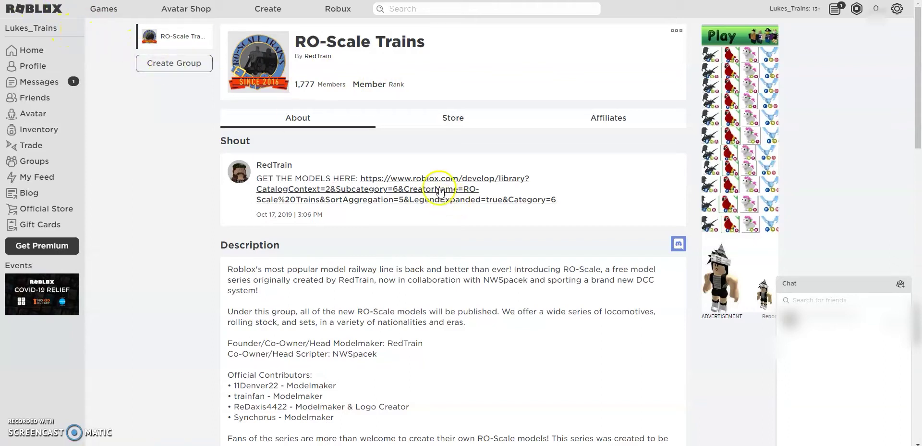
# Open the RO-Scale Trains model library linked in the group's shout in a new browser tab.
pyautogui.scroll(-1, 397, 177)
pyautogui.scroll(1, 430, 192)
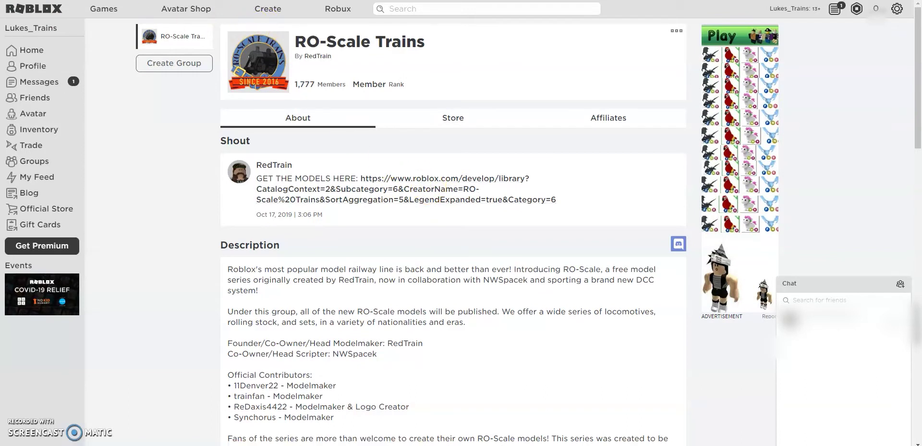
pyautogui.hotkey('ctrl', 't')
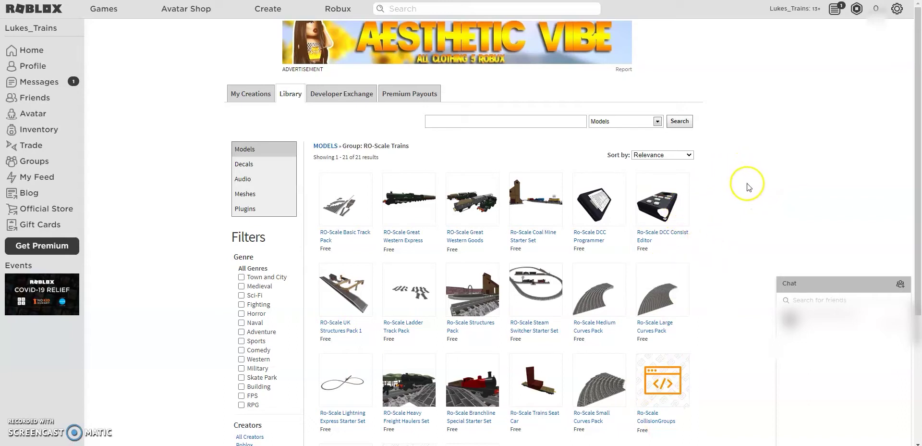
# Get the free Ro-Scale Coal Mine Starter Set model from the RO-Scale Trains library.
pyautogui.scroll(-4, 510, 115)
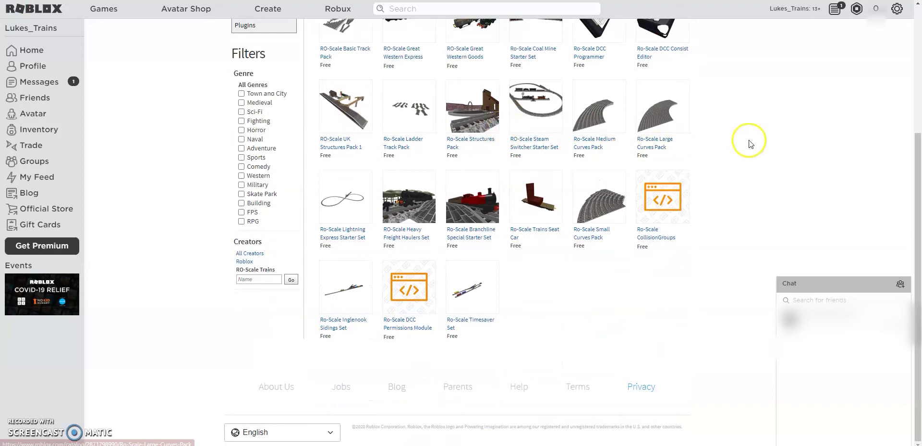
pyautogui.scroll(2, 747, 146)
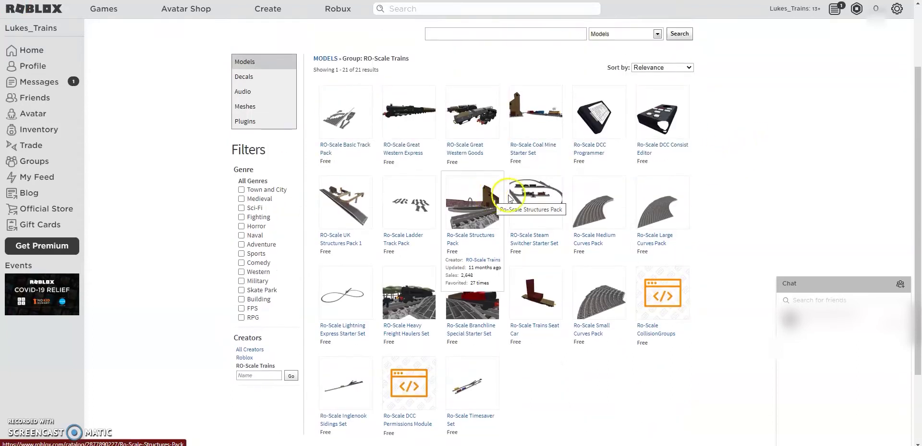
pyautogui.scroll(1, 716, 179)
pyautogui.click(531, 167)
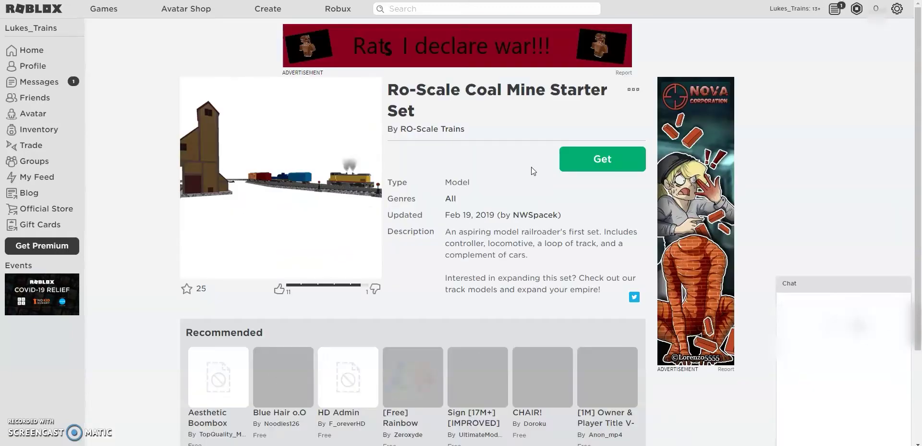
pyautogui.click(592, 157)
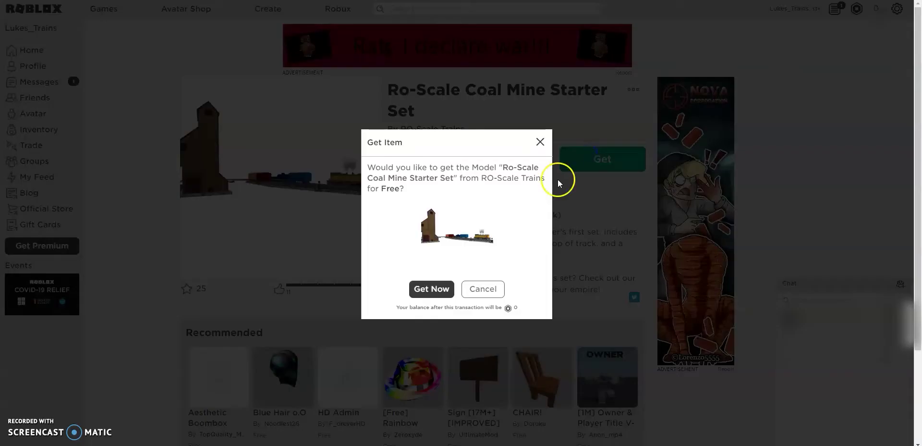
pyautogui.click(444, 287)
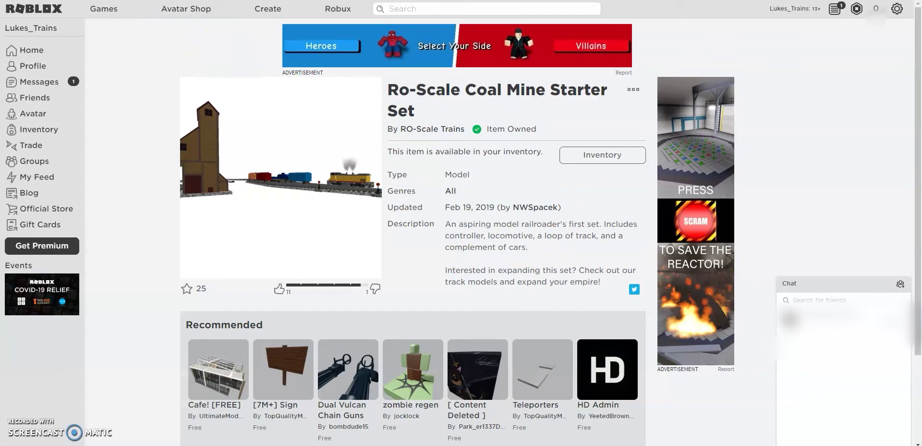
pyautogui.hotkey('alt', 'Left')
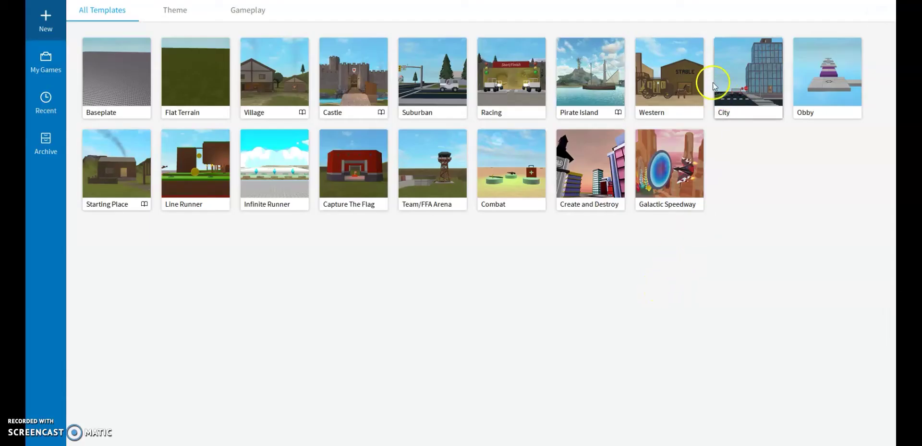
# Switch to Roblox Studio and create a new place from the Flat Terrain template.
pyautogui.click(193, 53)
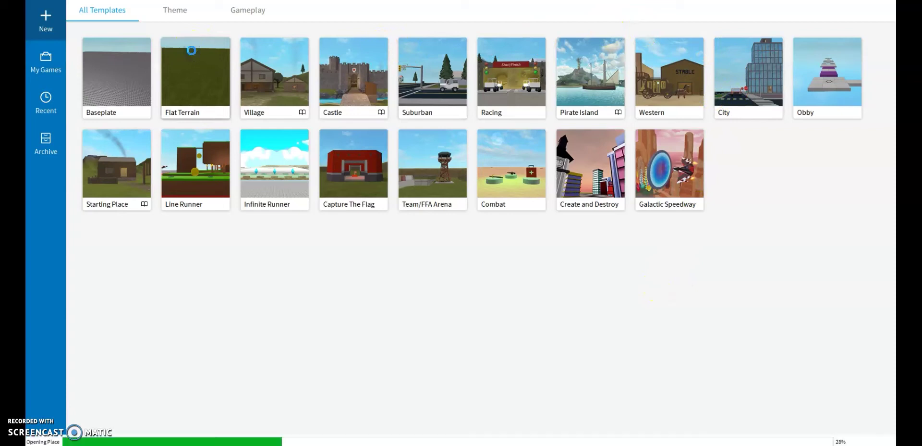
pyautogui.click(194, 72)
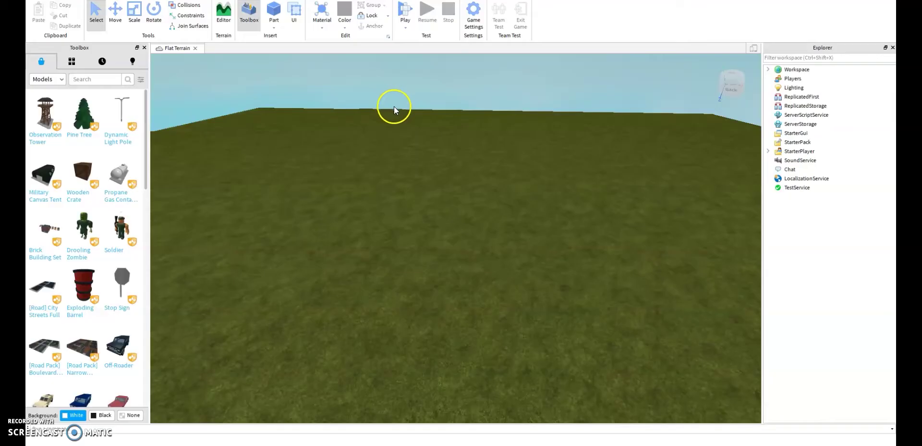
pyautogui.moveTo(409, 115); pyautogui.dragTo(370, 116, button='right')
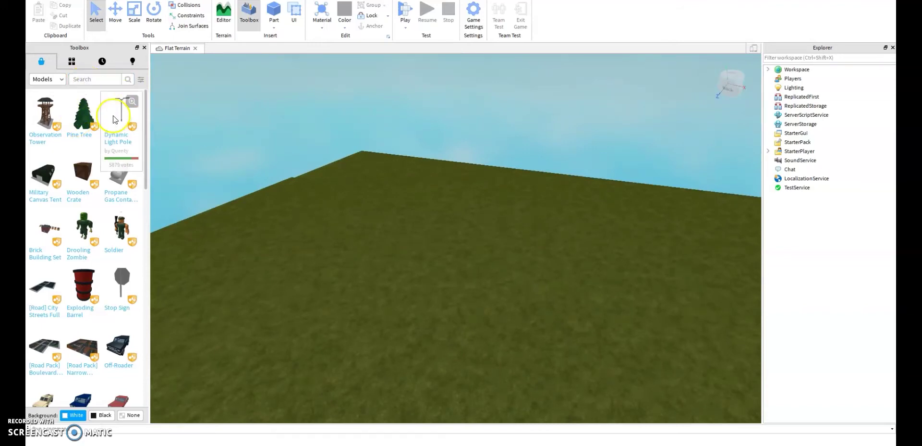
# Insert the Ro-Scale Coal Mine set from My Models onto the flat terrain.
pyautogui.click(72, 62)
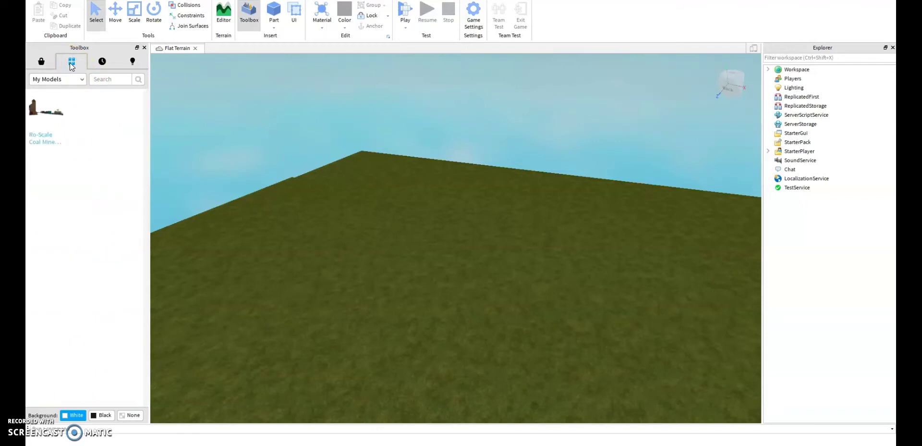
pyautogui.click(48, 129)
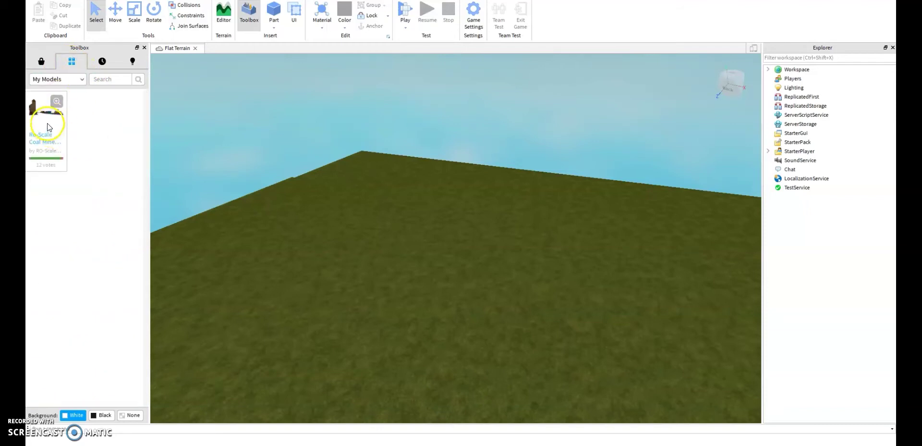
pyautogui.moveTo(47, 124); pyautogui.dragTo(88, 132)
pyautogui.moveTo(171, 161); pyautogui.dragTo(287, 229)
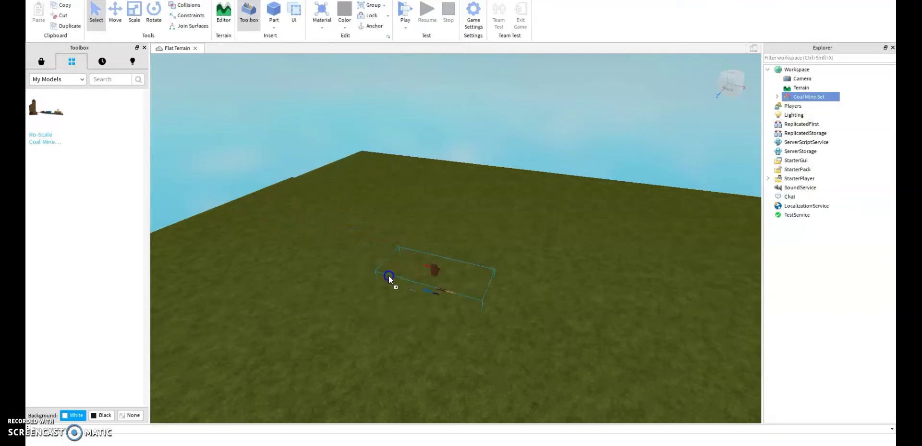
pyautogui.moveTo(389, 283); pyautogui.dragTo(394, 311)
# Raise the Coal Mine Set vertically with the Move tool until its track clears the grass, then deselect it.
pyautogui.moveTo(517, 224); pyautogui.dragTo(517, 226, button='right')
pyautogui.scroll(8, 517, 226)
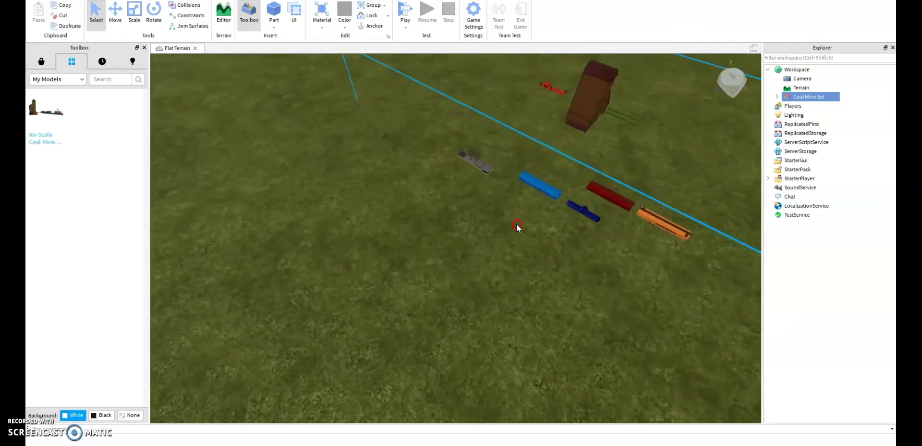
pyautogui.scroll(-10, 516, 224)
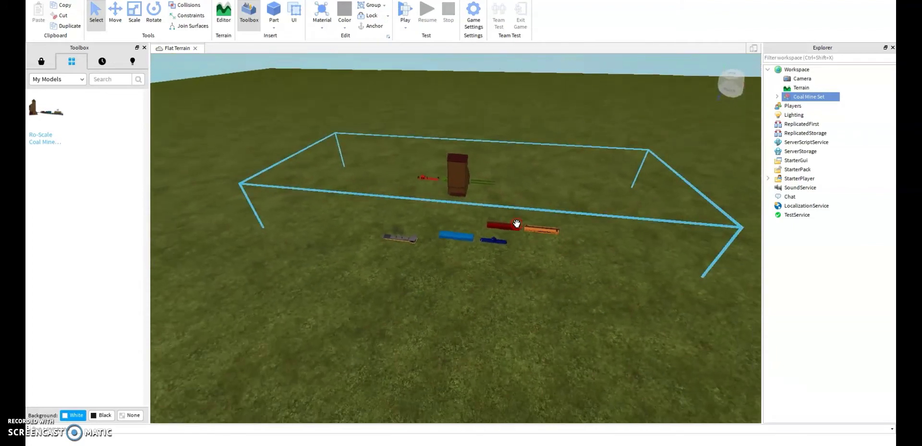
pyautogui.click(113, 21)
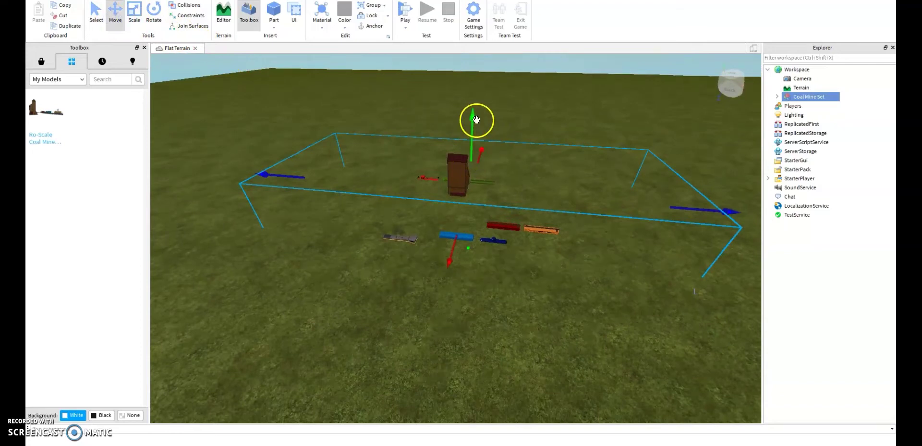
pyautogui.moveTo(476, 120); pyautogui.dragTo(480, 104)
pyautogui.scroll(3, 543, 179)
pyautogui.moveTo(543, 179); pyautogui.dragTo(544, 183, button='right')
pyautogui.scroll(-3, 466, 128)
pyautogui.scroll(-2, 466, 129)
pyautogui.click(386, 90)
# Inspect the placed railway layout and start a play test of the place.
pyautogui.scroll(4, 512, 153)
pyautogui.moveTo(512, 152); pyautogui.dragTo(511, 148, button='right')
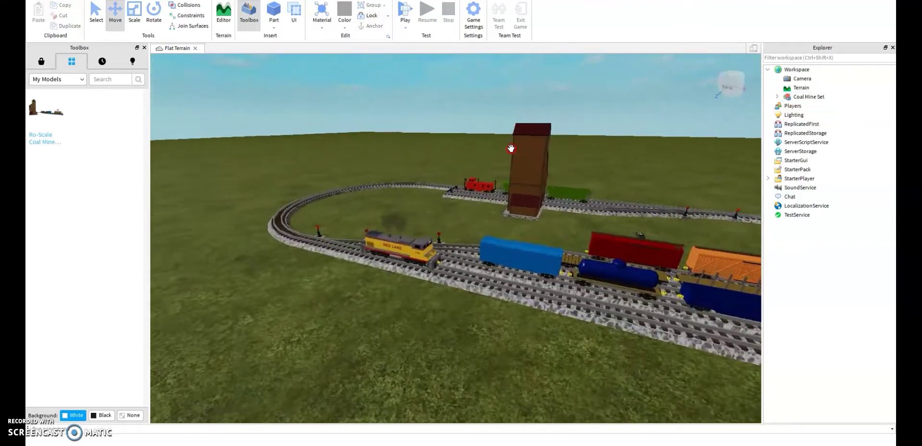
pyautogui.scroll(-6, 511, 148)
pyautogui.scroll(3, 511, 148)
pyautogui.moveTo(477, 125); pyautogui.dragTo(476, 125, button='right')
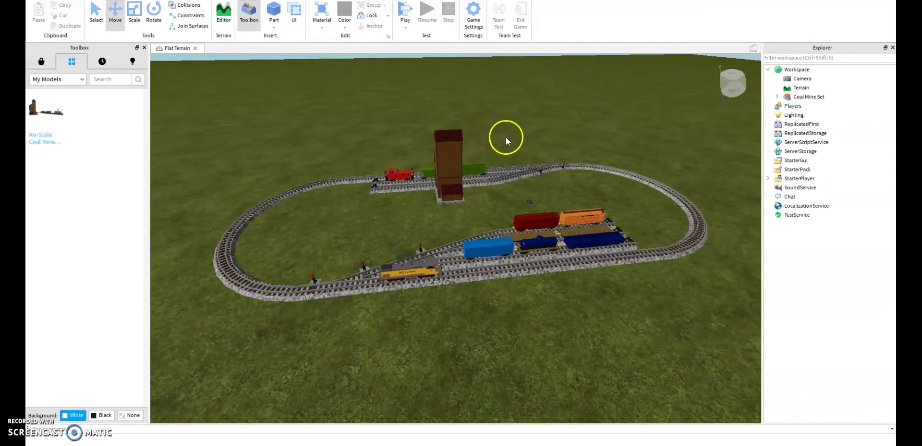
pyautogui.click(402, 13)
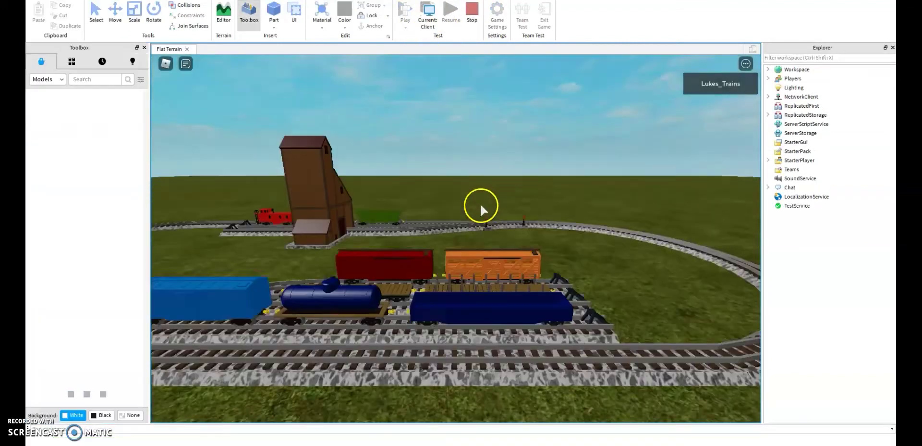
# Walk the avatar around the outside of the loop to the yellow Red Lake locomotive.
pyautogui.press('s')
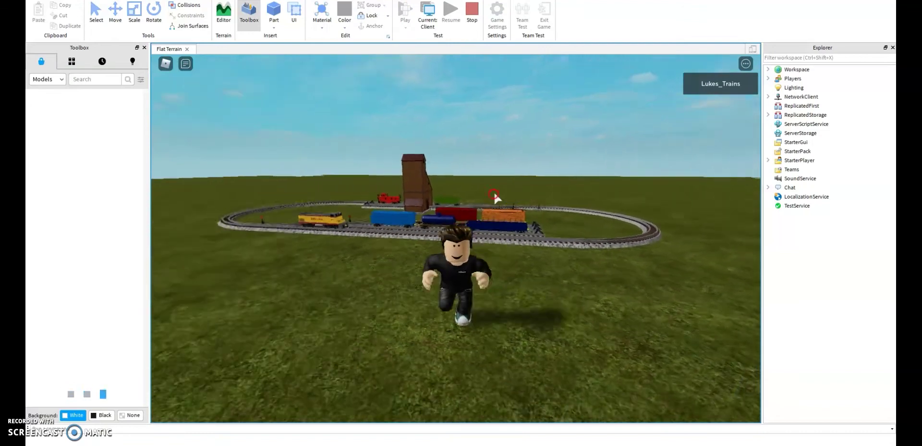
pyautogui.press('w')
pyautogui.click(494, 194)
pyautogui.press('a')
pyautogui.moveTo(494, 194); pyautogui.dragTo(494, 194, button='right')
pyautogui.press('w')
pyautogui.press('a')
pyautogui.press('d')
pyautogui.press('d')
pyautogui.press('w')
pyautogui.press('s')
pyautogui.press('w')
pyautogui.press('a')
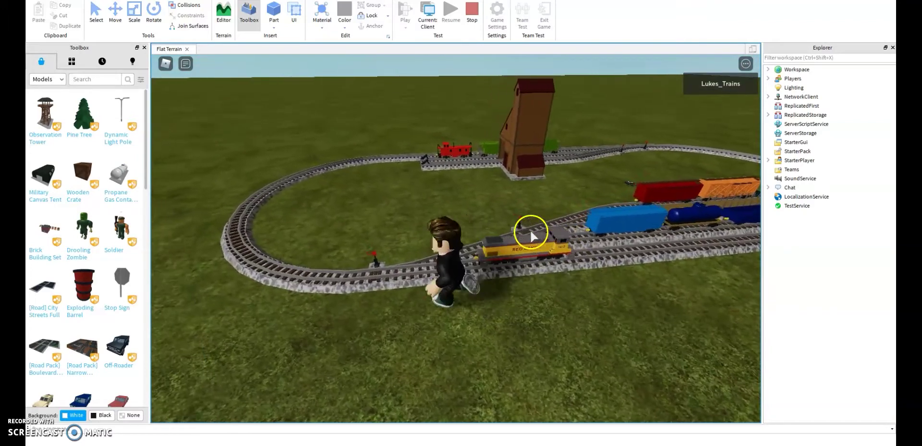
# Move the avatar up beside the yellow locomotive and equip the handheld DCC controller.
pyautogui.moveTo(532, 232)
pyautogui.mouseDown(button='right')
pyautogui.moveTo(540, 238)
pyautogui.moveTo(520, 237)
pyautogui.moveTo(541, 238)
pyautogui.moveTo(520, 239)
pyautogui.mouseUp(button='right')
pyautogui.press('w')
pyautogui.press('s')
pyautogui.press('w')
pyautogui.press('w')
pyautogui.press('d')
pyautogui.press('w')
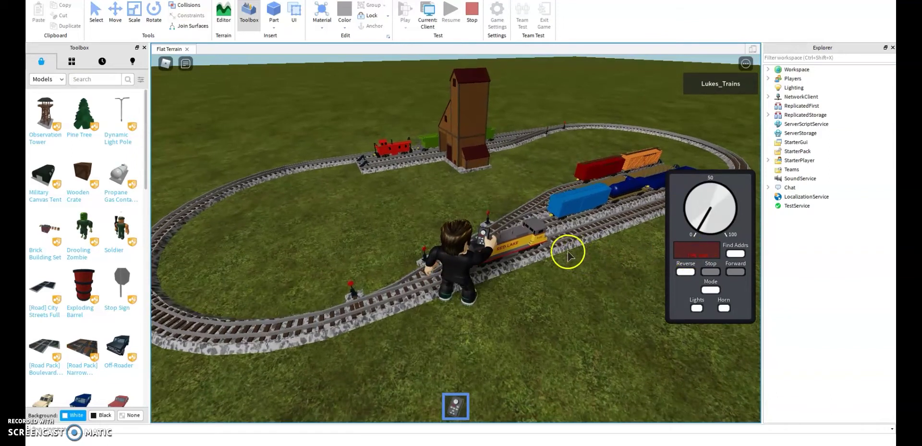
# Use Find Addrs on the controller and select the locomotive with DCC address 1425.
pyautogui.moveTo(568, 254); pyautogui.dragTo(572, 247, button='right')
pyautogui.scroll(3, 571, 248)
pyautogui.scroll(-4, 586, 249)
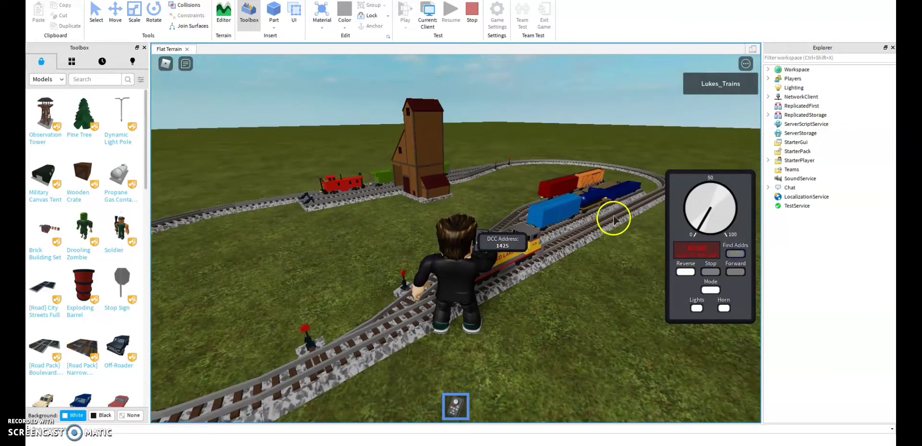
pyautogui.moveTo(607, 214); pyautogui.dragTo(606, 215, button='right')
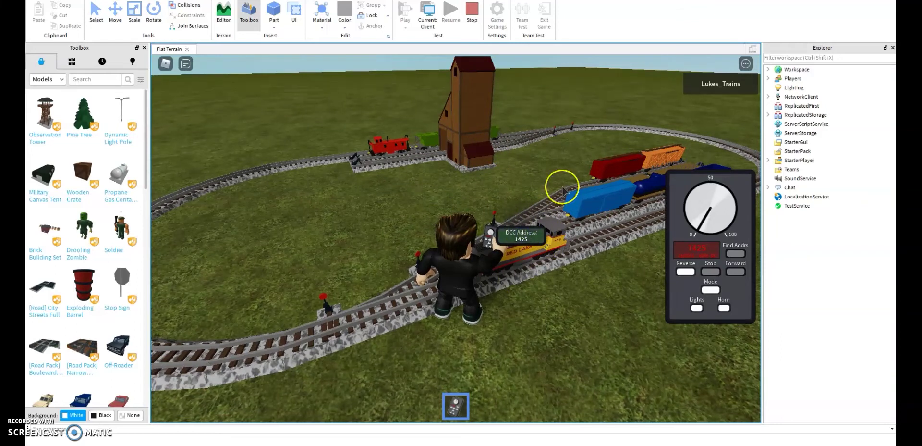
# Walk the avatar back from the selected locomotive to get a clear view of it and the track.
pyautogui.press('s')
pyautogui.moveTo(562, 187); pyautogui.dragTo(562, 187, button='right')
pyautogui.press('w')
pyautogui.press('s')
pyautogui.press('a')
pyautogui.press('w')
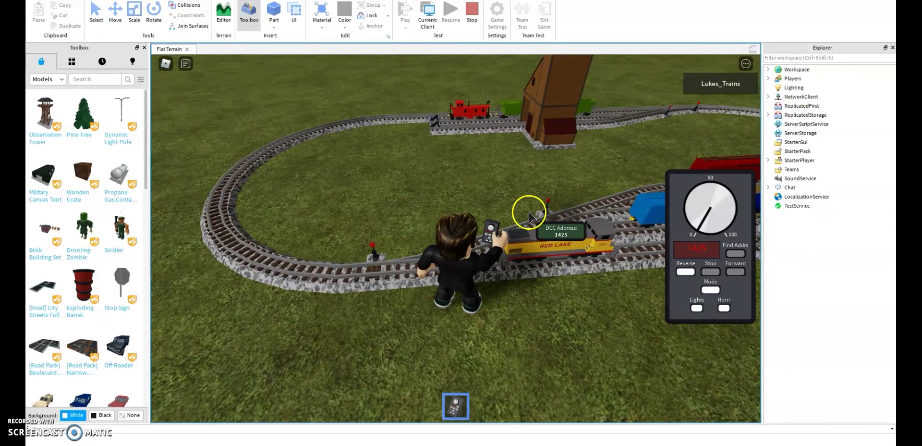
pyautogui.moveTo(529, 213); pyautogui.dragTo(525, 217, button='right')
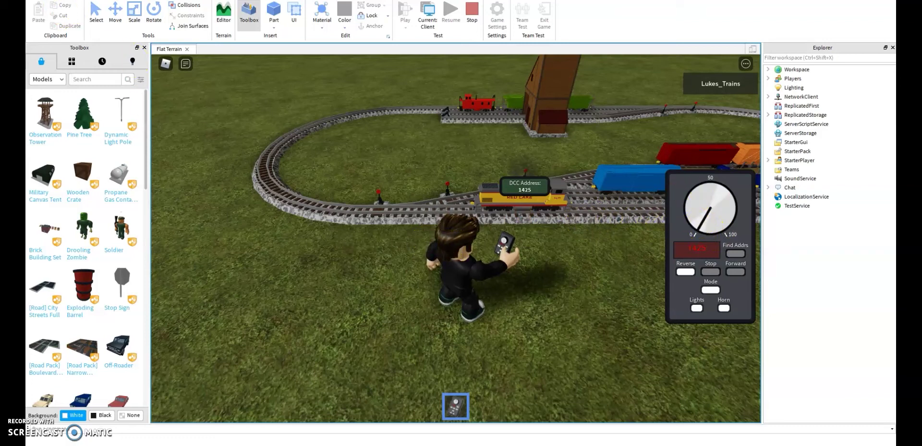
# Run the locomotive forward around the loop, raising the throttle to nearly 100 and following it with the avatar.
pyautogui.moveTo(490, 149); pyautogui.dragTo(490, 145, button='right')
pyautogui.press('w')
pyautogui.press('a')
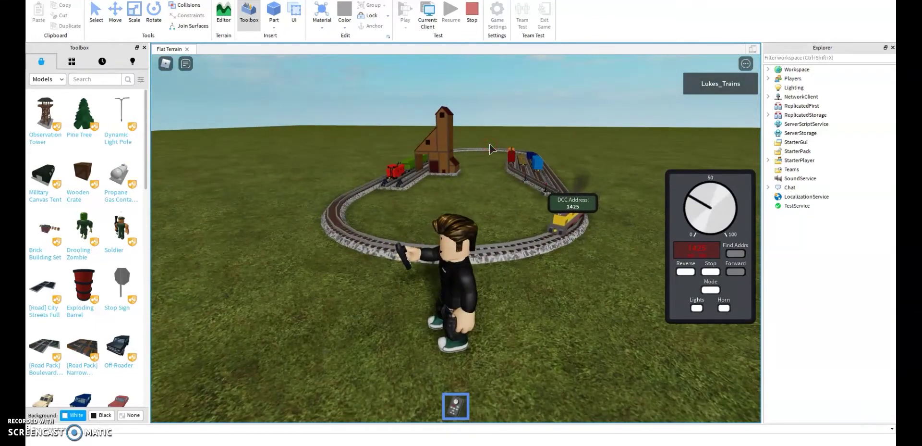
pyautogui.press('e')
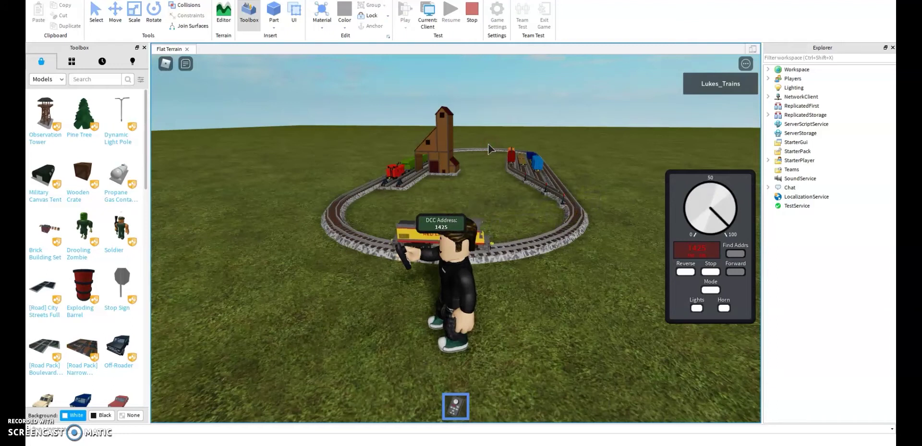
pyautogui.press('d')
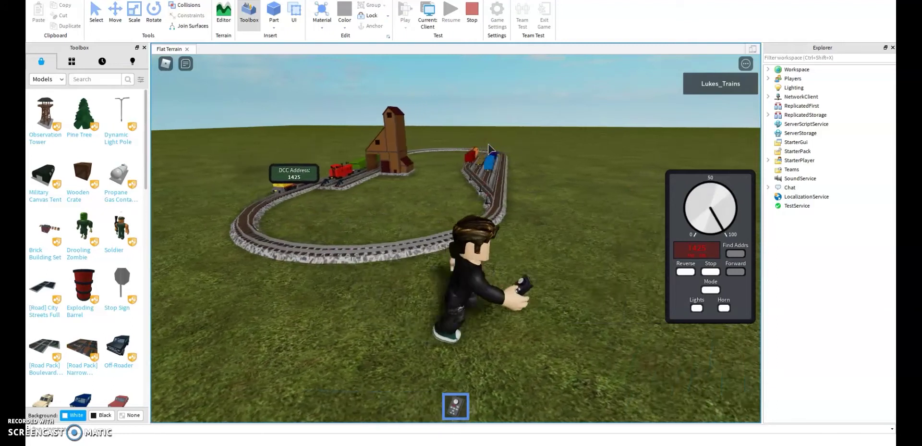
pyautogui.press('w')
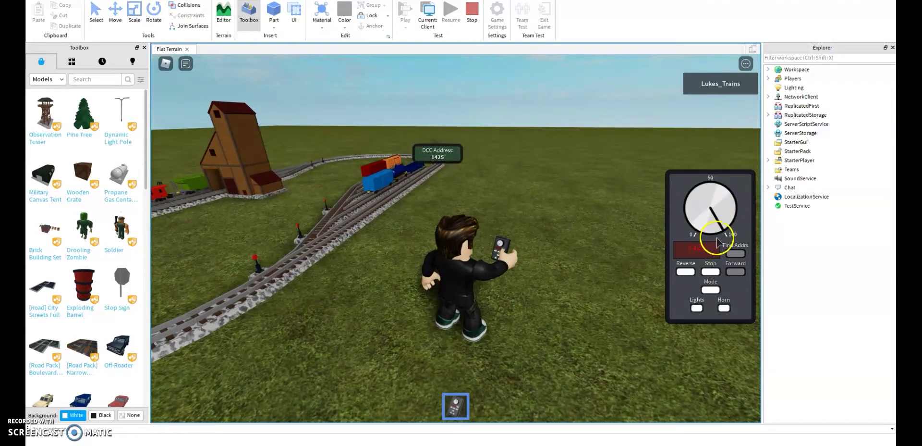
# Turn the throttle dial down and walk the avatar toward the locomotive beside the parked wagons.
pyautogui.moveTo(718, 219); pyautogui.dragTo(650, 210)
pyautogui.moveTo(639, 205); pyautogui.dragTo(578, 203, button='right')
pyautogui.press('w')
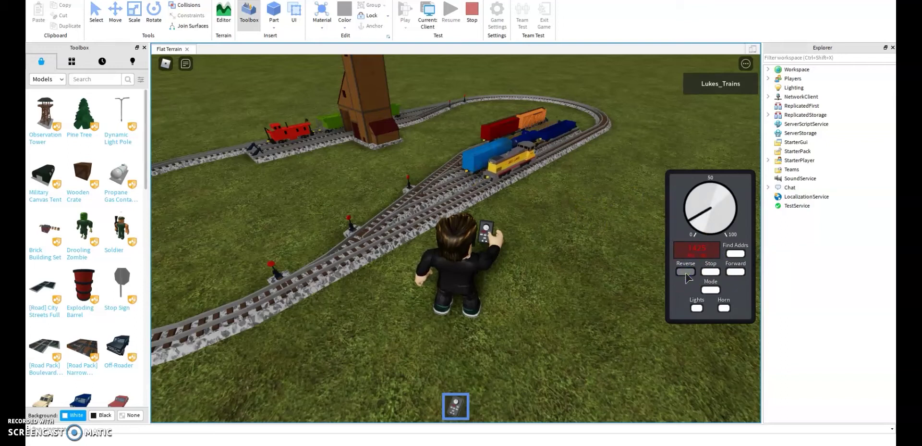
# Set the locomotive's direction to reverse and try the controller's 0 to 100 and -100 to +100 throttle modes.
pyautogui.click(685, 272)
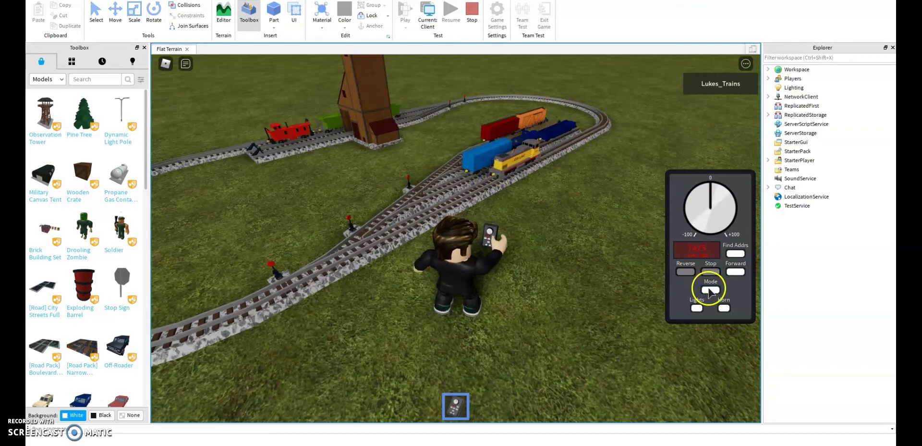
pyautogui.click(710, 290)
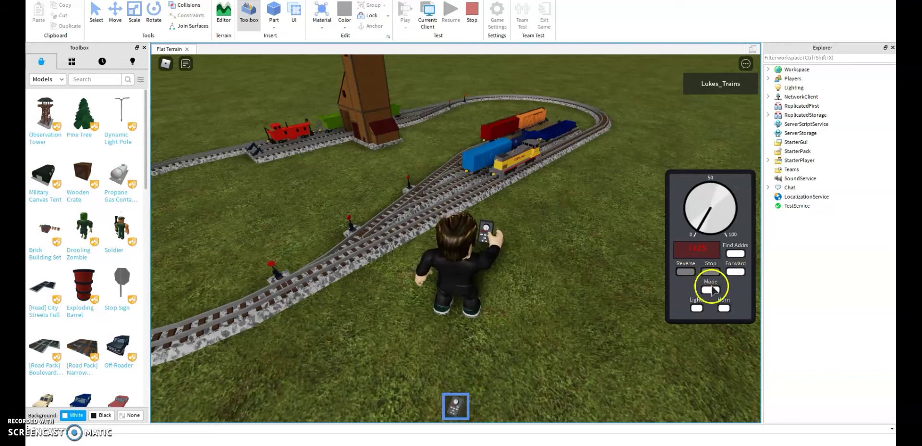
pyautogui.moveTo(585, 209); pyautogui.dragTo(585, 209, button='right')
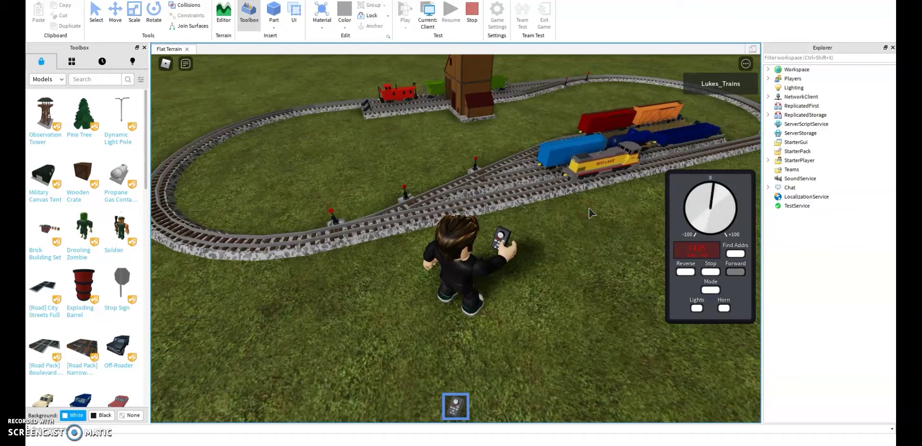
# Adjust the locomotive's throttle to a low forward speed and move the avatar along the trackside.
pyautogui.press('q')
pyautogui.press('e')
pyautogui.press('e')
pyautogui.press('e')
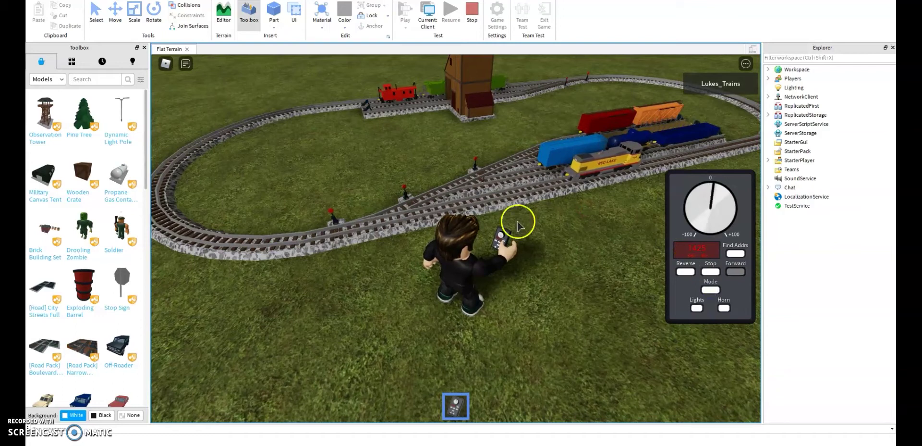
pyautogui.moveTo(519, 179); pyautogui.dragTo(518, 196, button='right')
pyautogui.press('a')
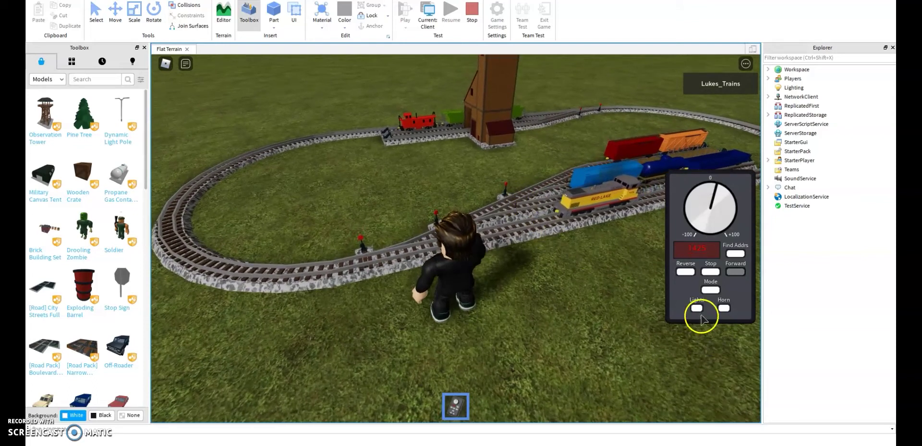
# Switch on the locomotive's lights from the controller while following it along the loop with the avatar.
pyautogui.click(697, 309)
pyautogui.press('a')
pyautogui.moveTo(646, 308); pyautogui.dragTo(639, 306, button='right')
pyautogui.press('d')
pyautogui.press('a')
pyautogui.click(696, 308)
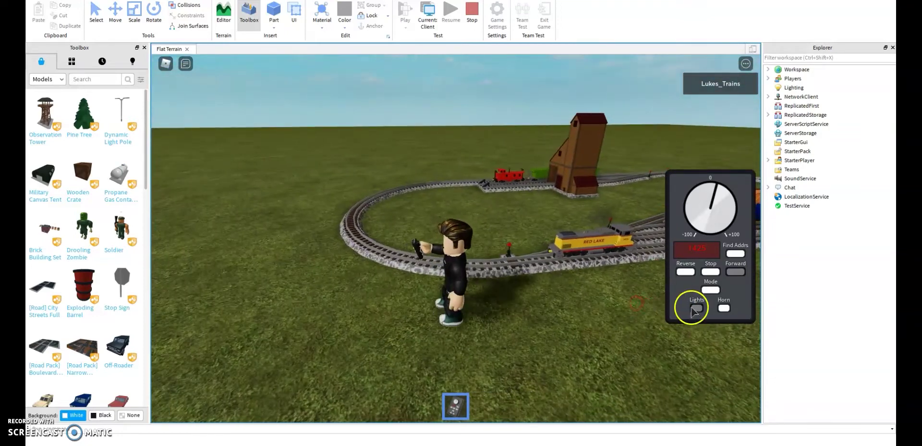
pyautogui.moveTo(510, 243); pyautogui.dragTo(511, 243, button='right')
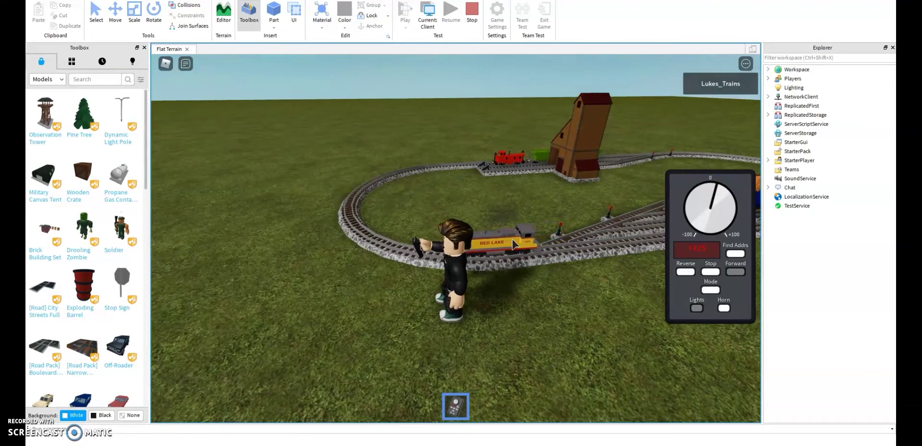
# Back the locomotive in reverse toward the blue wagon on its siding, watching it from close up.
pyautogui.moveTo(505, 237); pyautogui.dragTo(553, 254, button='right')
pyautogui.click(548, 254)
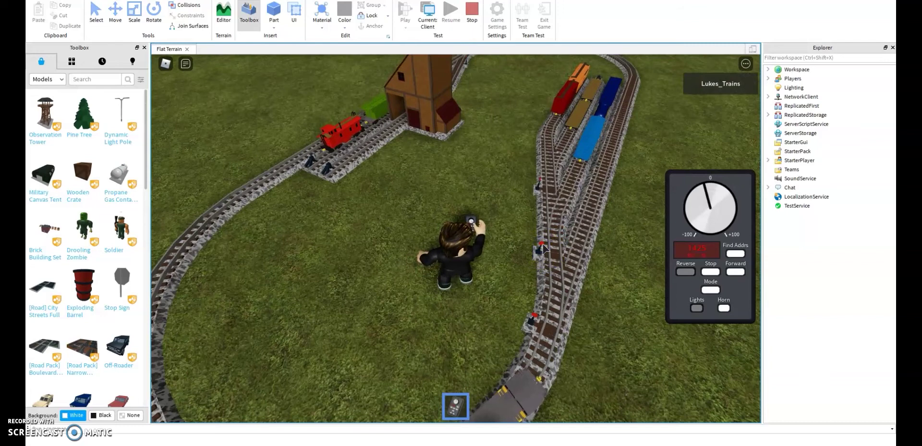
pyautogui.moveTo(544, 247); pyautogui.dragTo(456, 240, button='right')
pyautogui.scroll(5, 543, 248)
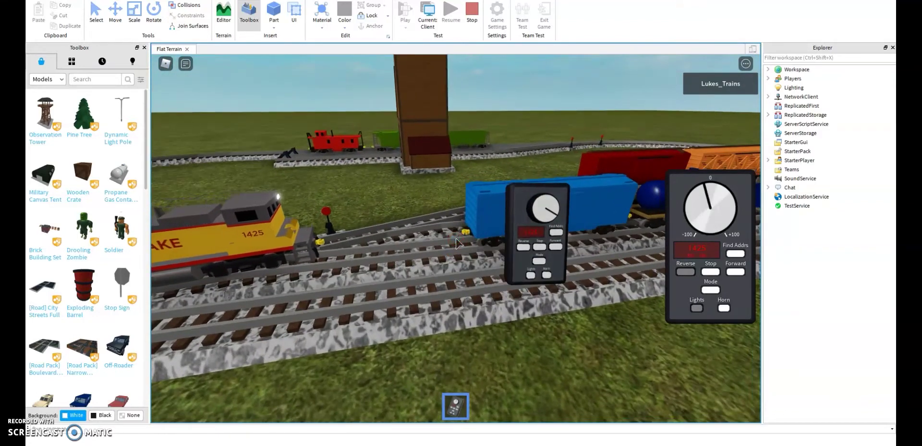
# Haul the blue wagons forward around the loop with the throttle raised, viewing the train from the trackside.
pyautogui.press('d')
pyautogui.moveTo(457, 242); pyautogui.dragTo(457, 243, button='right')
pyautogui.press('w')
pyautogui.scroll(-5, 456, 242)
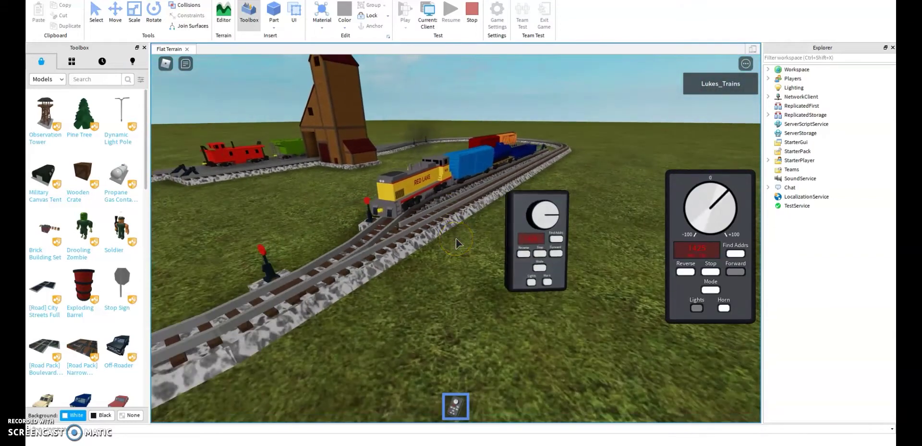
pyautogui.moveTo(456, 242); pyautogui.dragTo(457, 242, button='right')
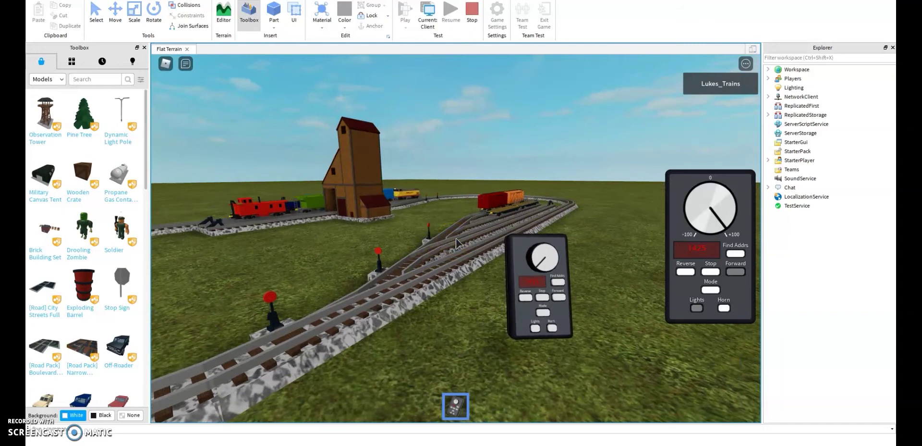
pyautogui.press('a')
pyautogui.moveTo(456, 239); pyautogui.dragTo(456, 242, button='right')
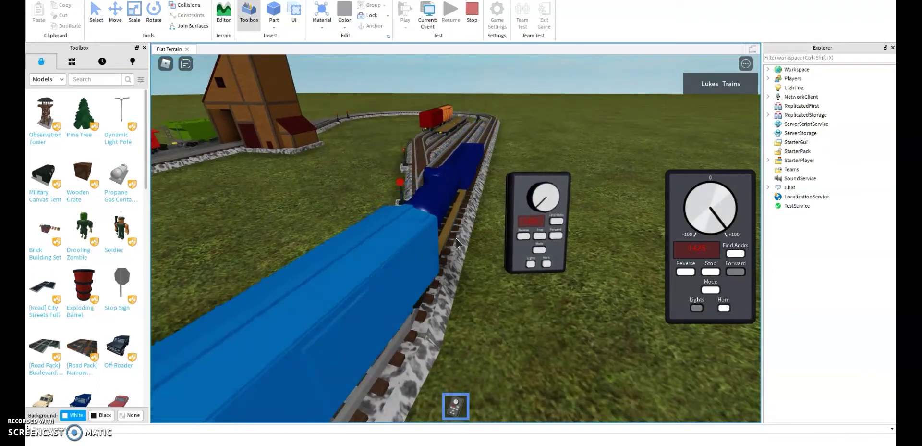
pyautogui.scroll(-3, 456, 243)
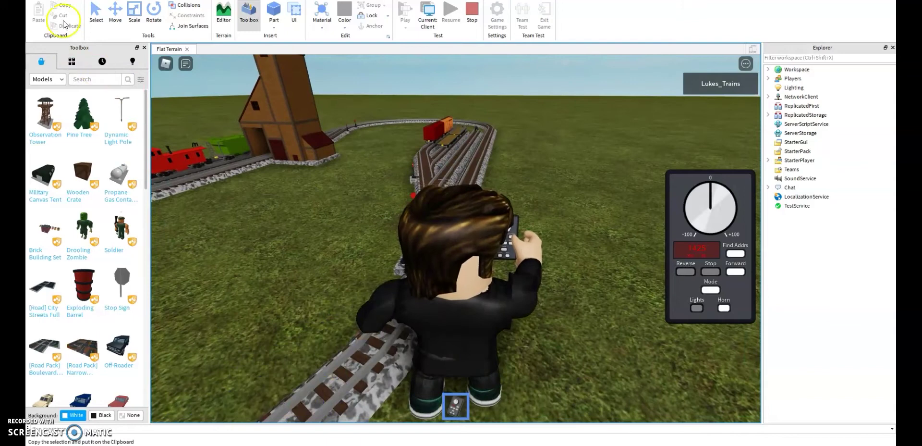
# Walk the avatar around to view the halted train, and end the play test to return to editing.
pyautogui.moveTo(548, 175); pyautogui.dragTo(558, 176, button='right')
pyautogui.press('s')
pyautogui.press('w')
pyautogui.press('w')
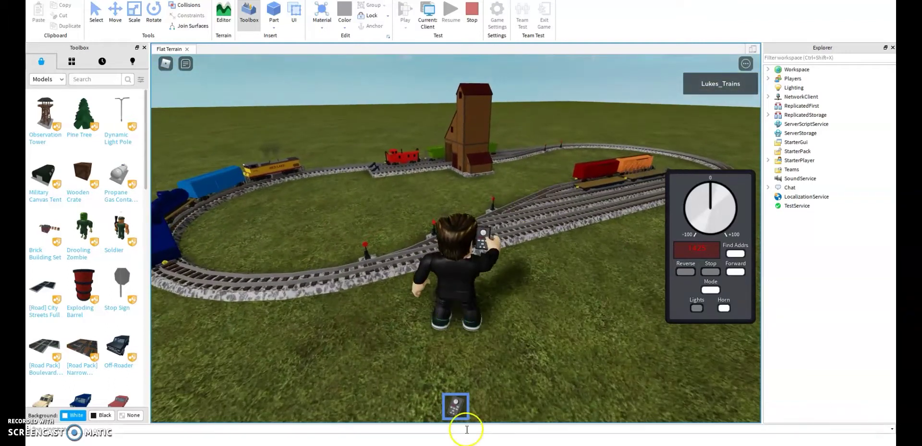
pyautogui.click(471, 24)
pyautogui.moveTo(551, 250); pyautogui.dragTo(551, 251, button='right')
pyautogui.press('a')
pyautogui.press('s')
pyautogui.press('w')
pyautogui.press('a')
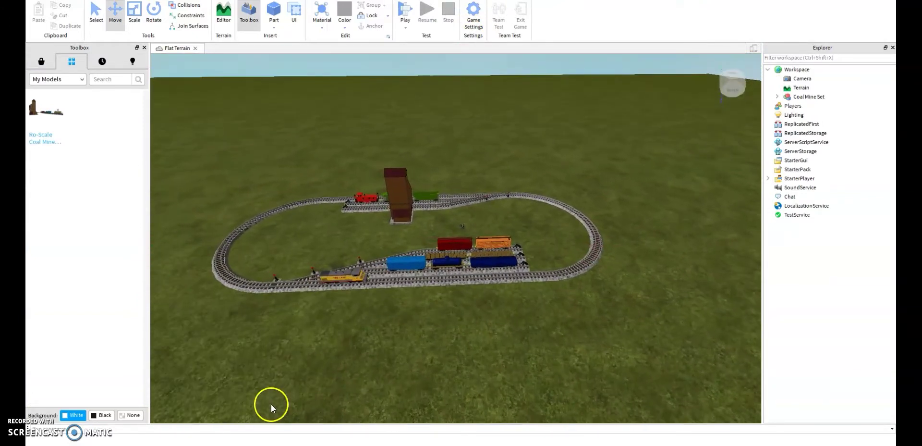
# Switch to the browser and get the free Ro-Scale Trains Seat Car from the RO-Scale Trains model library.
pyautogui.click(216, 439)
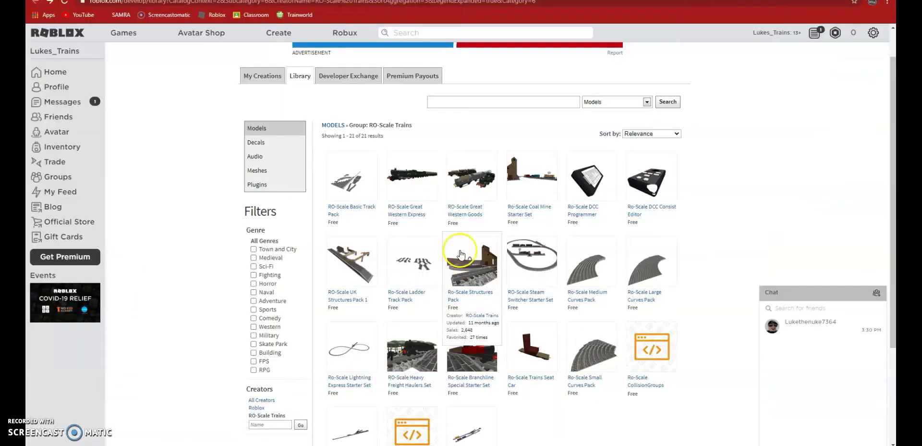
pyautogui.scroll(-1, 505, 201)
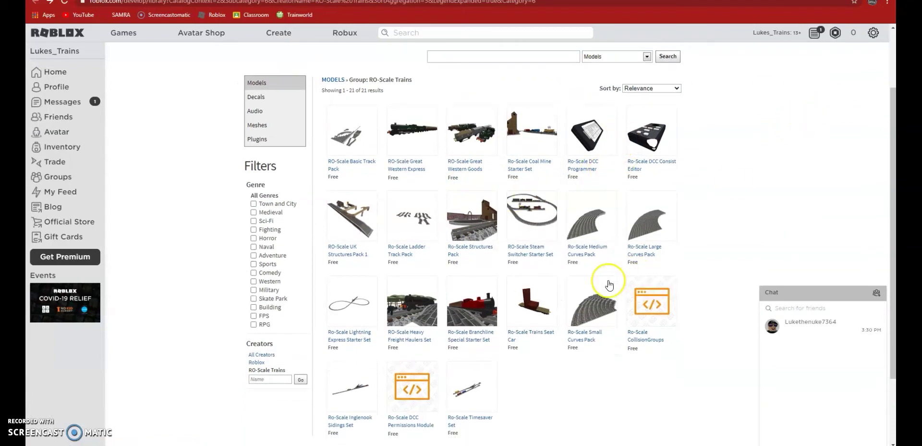
pyautogui.click(535, 304)
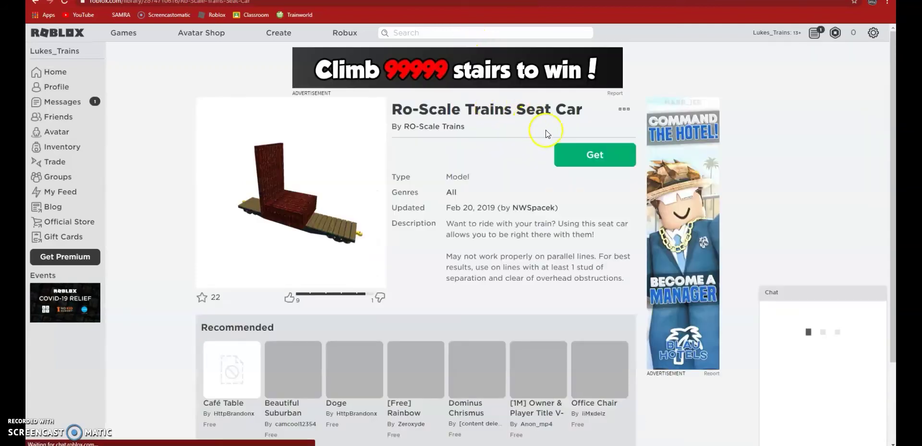
pyautogui.click(571, 155)
pyautogui.click(438, 298)
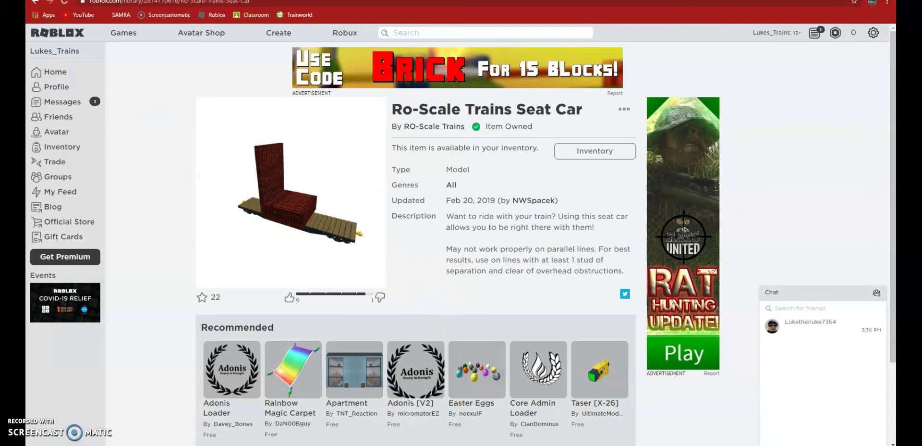
# Check My Models in Roblox Studio for the seat car, reload its browser page, and return to Studio.
pyautogui.click(551, 444)
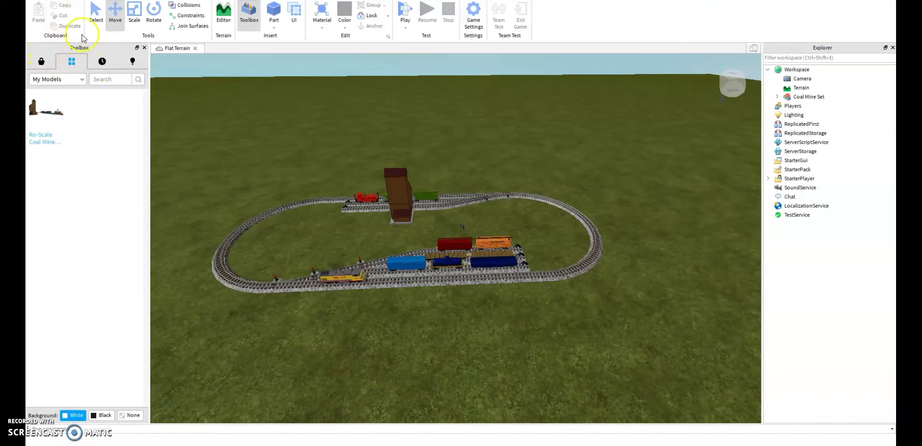
pyautogui.moveTo(302, 65); pyautogui.dragTo(379, 66, button='right')
pyautogui.press('s')
pyautogui.press('a')
pyautogui.hotkey('alt', 'Tab')
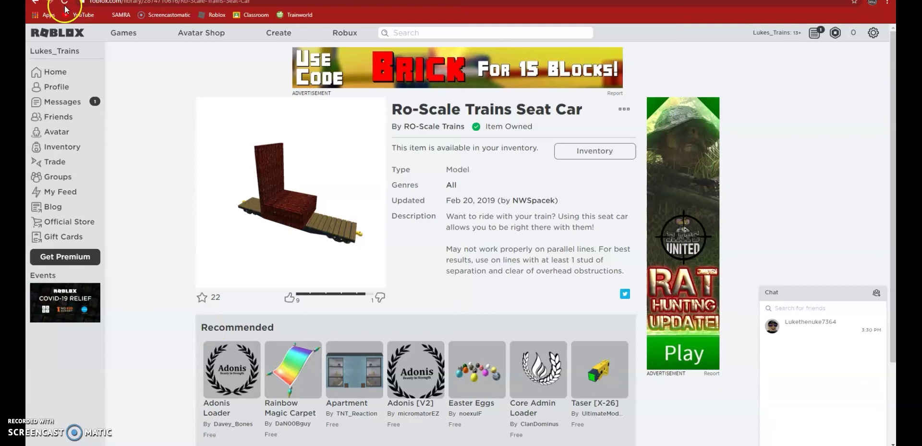
pyautogui.click(66, 4)
pyautogui.hotkey('alt', 'Tab')
# Insert the Ro-Scale Trains Seat model from My Models onto the terrain near the coal mine loop.
pyautogui.press('w')
pyautogui.moveTo(504, 193); pyautogui.dragTo(503, 192, button='right')
pyautogui.scroll(-15, 504, 194)
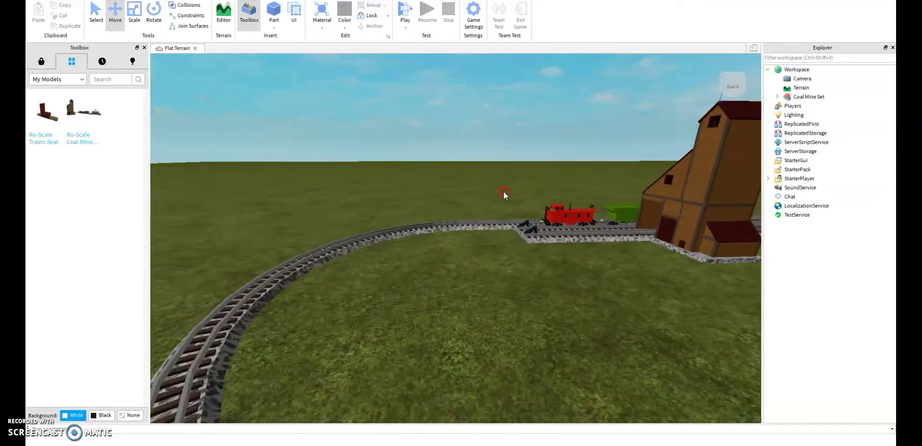
pyautogui.scroll(-5, 504, 194)
pyautogui.moveTo(65, 144)
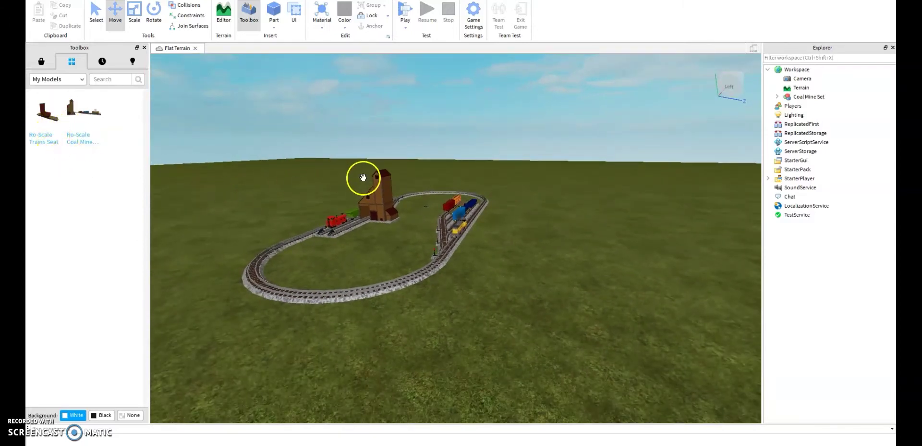
pyautogui.moveTo(377, 179); pyautogui.dragTo(377, 183, button='right')
pyautogui.moveTo(55, 142)
pyautogui.moveTo(49, 125); pyautogui.dragTo(348, 159)
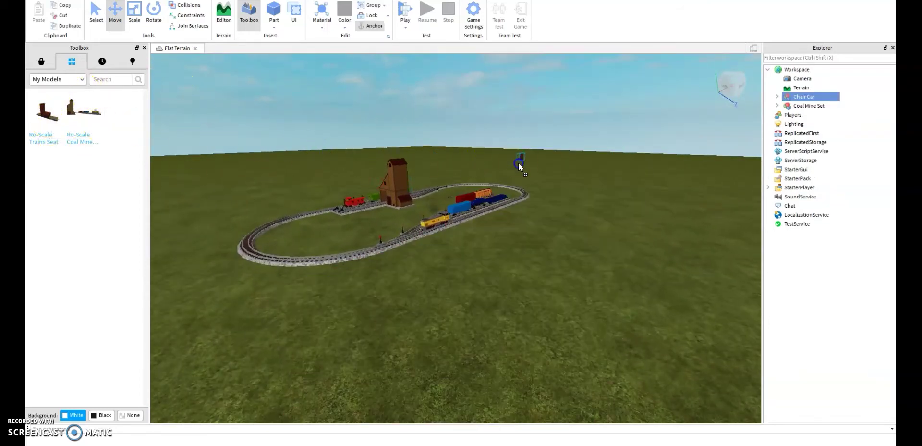
pyautogui.moveTo(520, 229); pyautogui.dragTo(514, 231)
# Move the Chair Car sideways across the grass toward the outer track beside the locomotive.
pyautogui.scroll(2, 597, 201)
pyautogui.moveTo(597, 202); pyautogui.dragTo(596, 202, button='right')
pyautogui.press('a')
pyautogui.press('w')
pyautogui.scroll(-5, 595, 209)
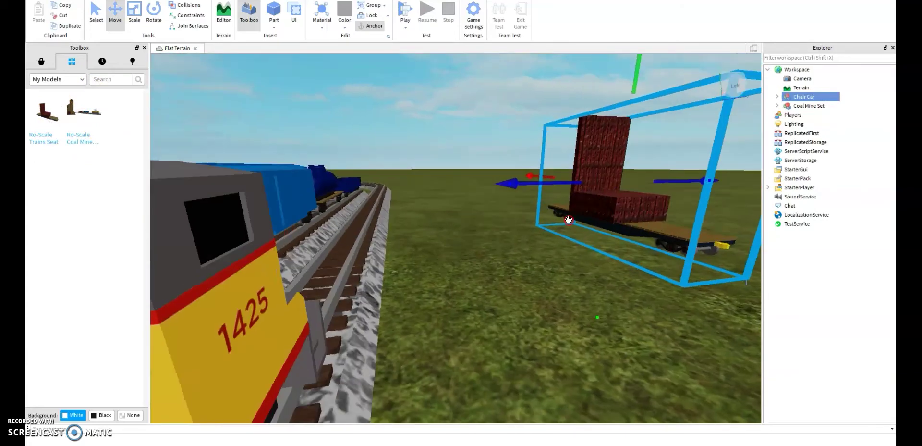
pyautogui.moveTo(526, 188); pyautogui.dragTo(272, 269)
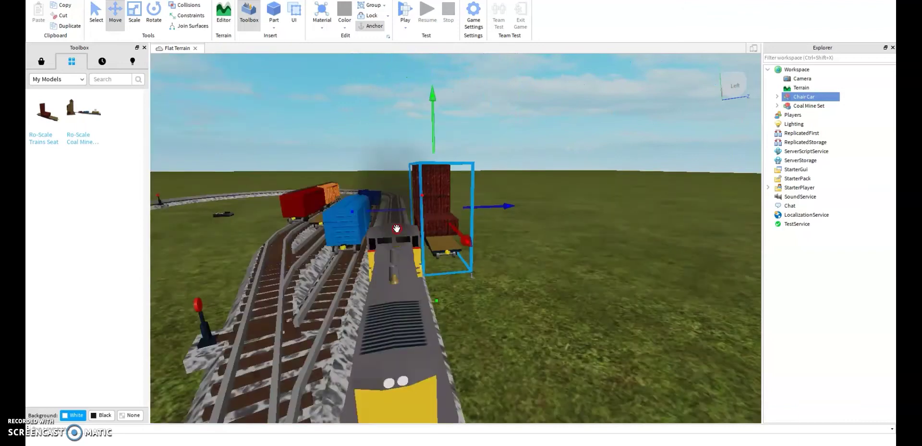
# Raise the Chair Car slightly and shift it sideways over the outer track near the blue wagon.
pyautogui.moveTo(397, 228); pyautogui.dragTo(396, 228, button='right')
pyautogui.moveTo(423, 172); pyautogui.dragTo(422, 158)
pyautogui.scroll(3, 449, 180)
pyautogui.moveTo(450, 187); pyautogui.dragTo(453, 186, button='right')
pyautogui.moveTo(634, 177); pyautogui.dragTo(560, 183)
pyautogui.scroll(3, 560, 186)
pyautogui.scroll(-10, 560, 189)
pyautogui.scroll(5, 560, 189)
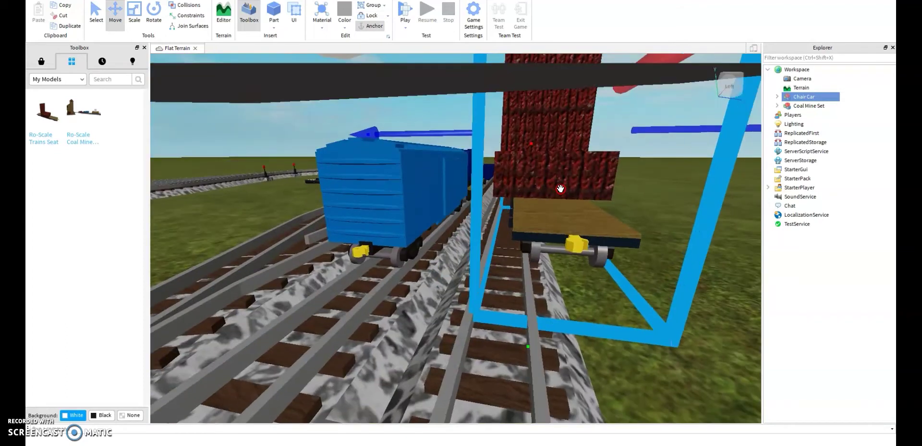
# Shift the Chair Car toward the centre of the outer track and lower it onto the rails.
pyautogui.moveTo(451, 155); pyautogui.dragTo(409, 143)
pyautogui.moveTo(643, 244); pyautogui.dragTo(643, 244, button='right')
pyautogui.scroll(-3, 644, 244)
pyautogui.moveTo(486, 85); pyautogui.dragTo(484, 92)
pyautogui.moveTo(512, 100); pyautogui.dragTo(518, 99, button='right')
pyautogui.scroll(-3, 512, 99)
pyautogui.scroll(3, 512, 100)
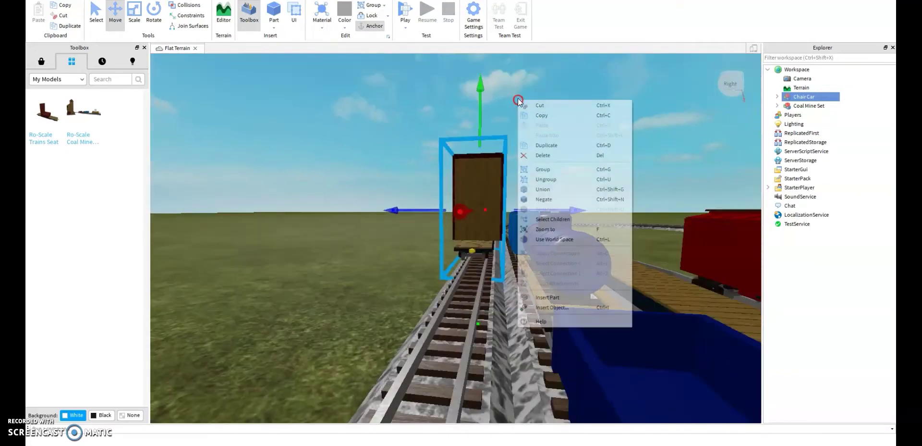
pyautogui.click(421, 91)
pyautogui.click(490, 172)
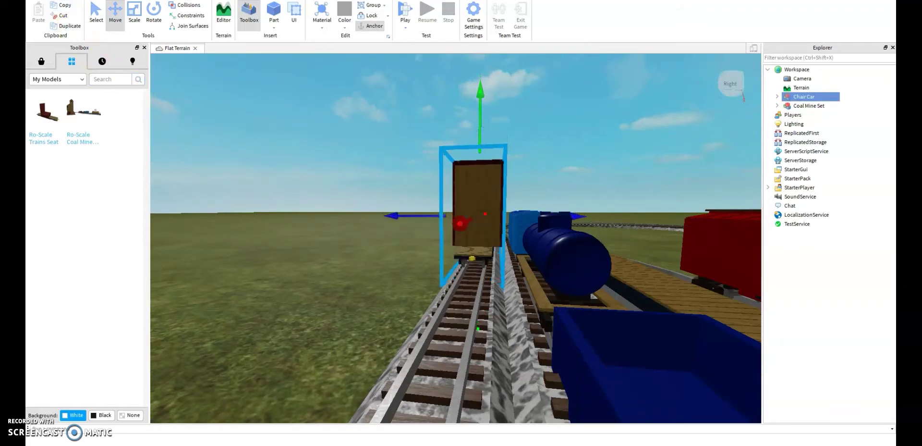
# Check the Chair Car's wheels from track level and adjust its sideways position over the rails.
pyautogui.scroll(3, 492, 163)
pyautogui.moveTo(492, 163); pyautogui.dragTo(492, 163, button='right')
pyautogui.scroll(-8, 474, 139)
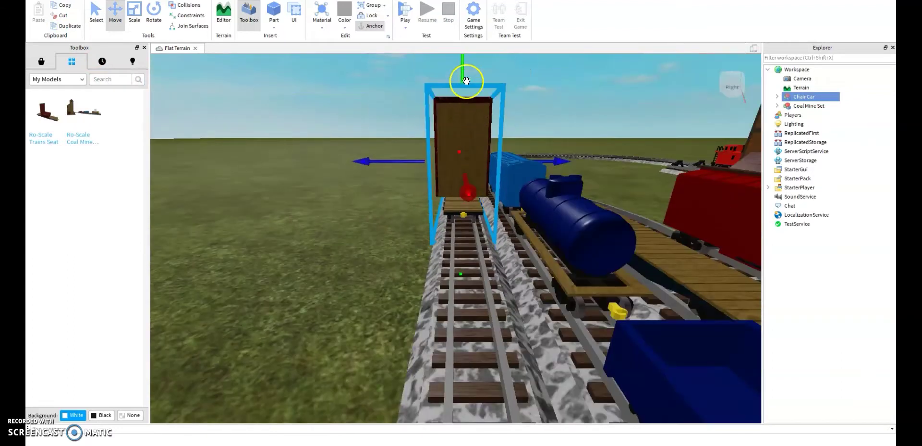
pyautogui.scroll(10, 461, 76)
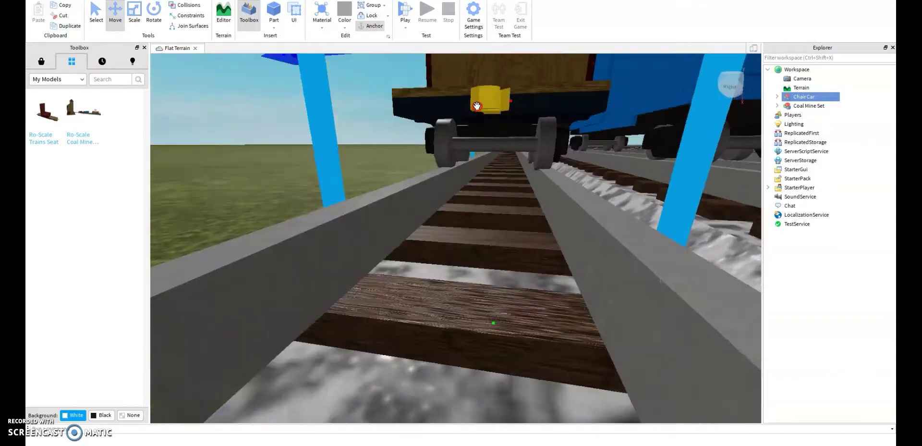
pyautogui.scroll(-6, 452, 103)
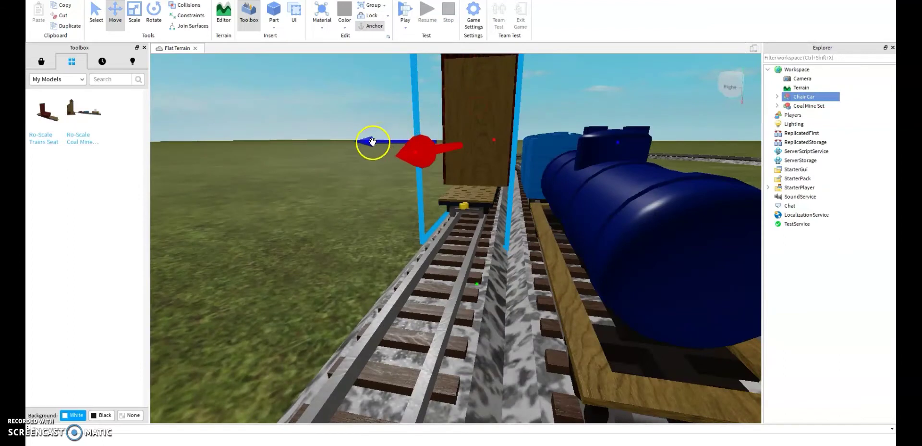
pyautogui.moveTo(373, 142); pyautogui.dragTo(414, 142)
pyautogui.press('a')
pyautogui.press('d')
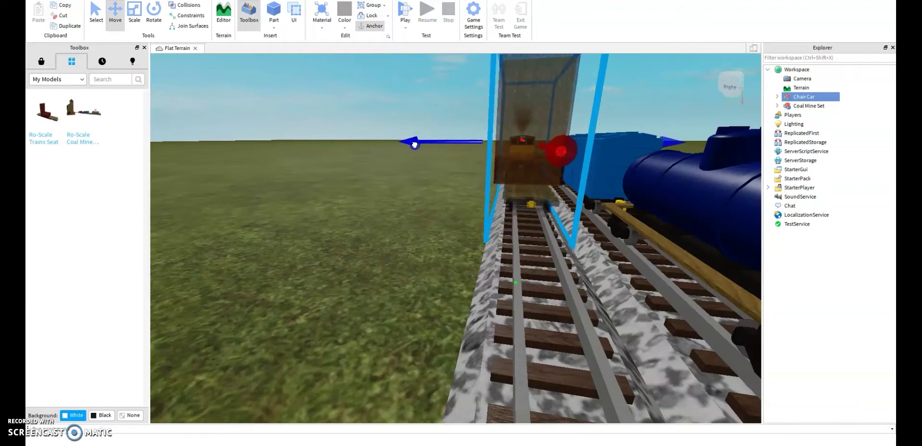
# Fine-tune the Chair Car's sideways alignment so its wheels sit on both rails.
pyautogui.press('w')
pyautogui.moveTo(527, 224); pyautogui.dragTo(527, 223, button='right')
pyautogui.press('s')
pyautogui.scroll(5, 526, 222)
pyautogui.scroll(-5, 526, 222)
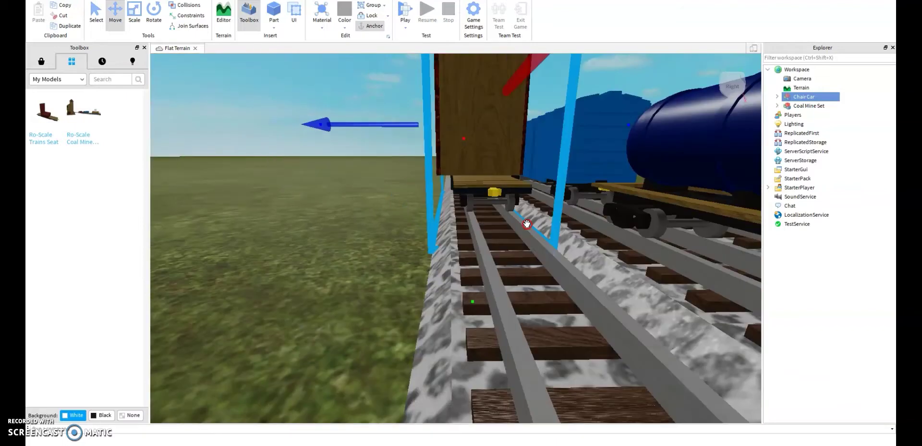
pyautogui.press('d')
pyautogui.moveTo(216, 129); pyautogui.dragTo(220, 134)
pyautogui.scroll(-3, 218, 140)
# Examine the Chair Car's placement on the outer track relative to the locomotive and the blue wagons.
pyautogui.moveTo(259, 161); pyautogui.dragTo(259, 160, button='right')
pyautogui.press('w')
pyautogui.press('a')
pyautogui.press('w')
pyautogui.press('s')
pyautogui.scroll(-10, 495, 226)
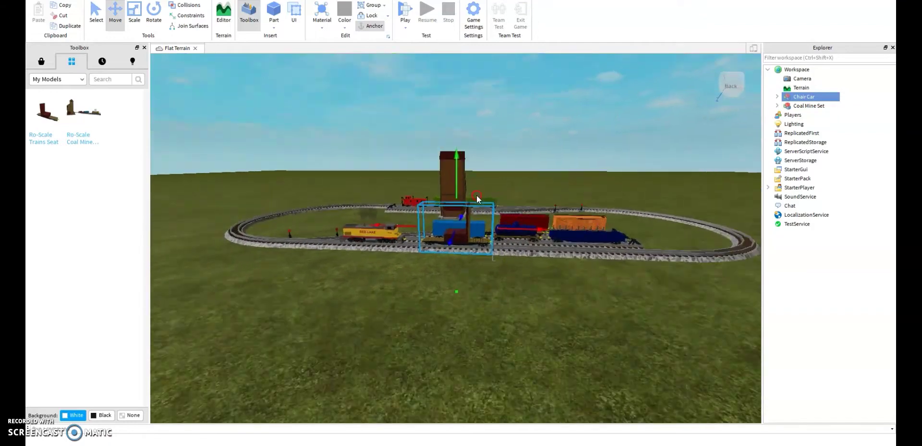
pyautogui.scroll(4, 477, 195)
pyautogui.moveTo(477, 195); pyautogui.dragTo(476, 195, button='right')
pyautogui.scroll(-5, 476, 195)
pyautogui.scroll(4, 477, 197)
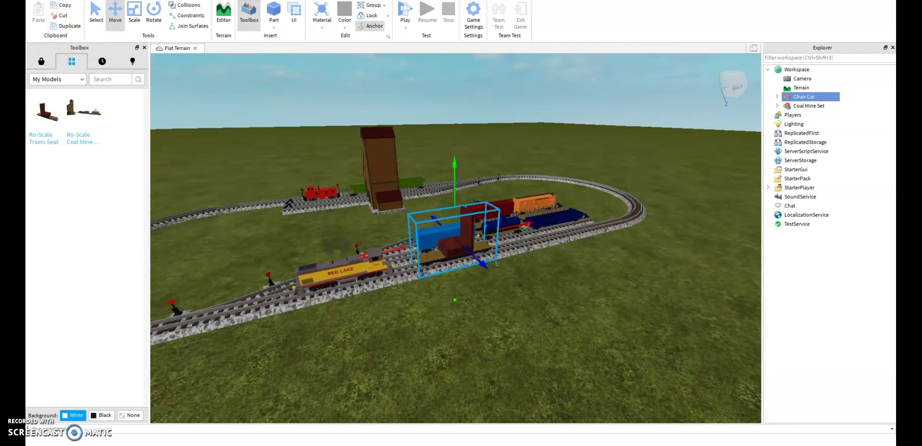
# Start a play test and move the avatar across the wagons to the grass beside the coal mine tracks.
pyautogui.click(410, 11)
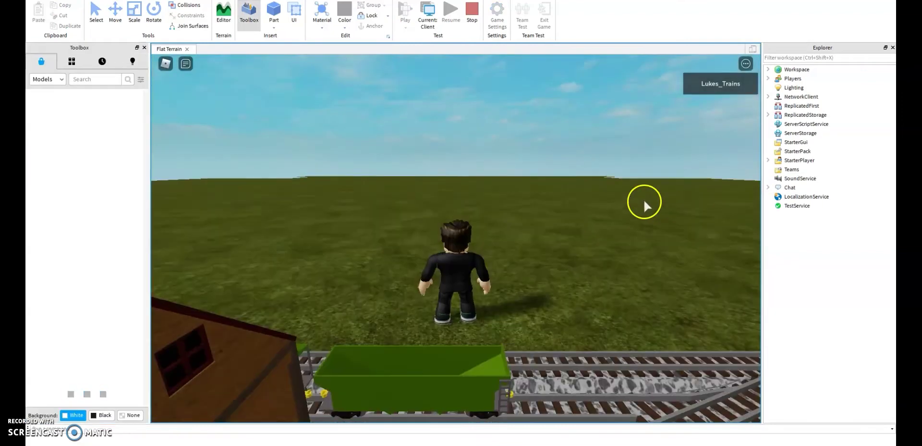
pyautogui.moveTo(644, 201); pyautogui.dragTo(644, 202, button='right')
pyautogui.press('w')
pyautogui.press('space')
pyautogui.press('w')
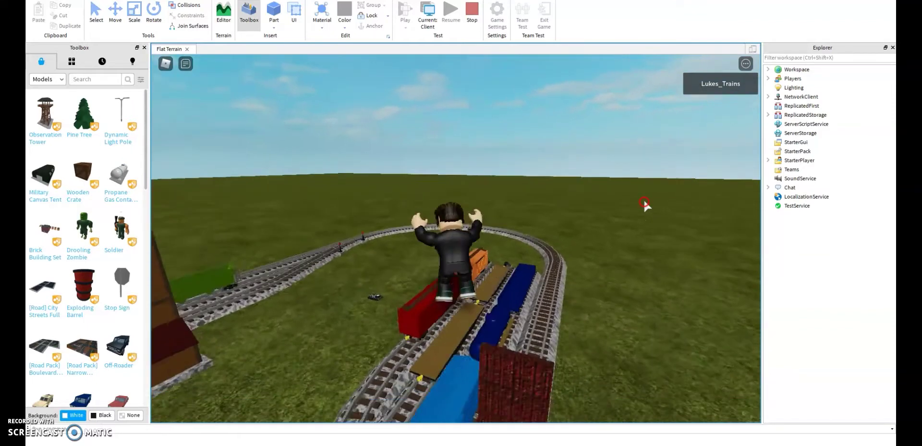
pyautogui.press('a')
pyautogui.press('s')
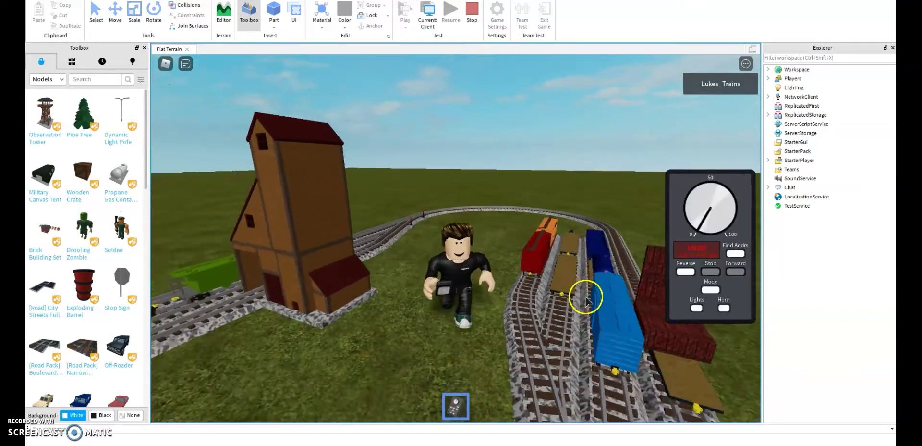
# Drive the Red Lake locomotive around the loop with the DCC controller while riding the Chair Car, and end the play test.
pyautogui.moveTo(586, 297); pyautogui.dragTo(579, 298, button='right')
pyautogui.click(578, 297)
pyautogui.click(546, 263)
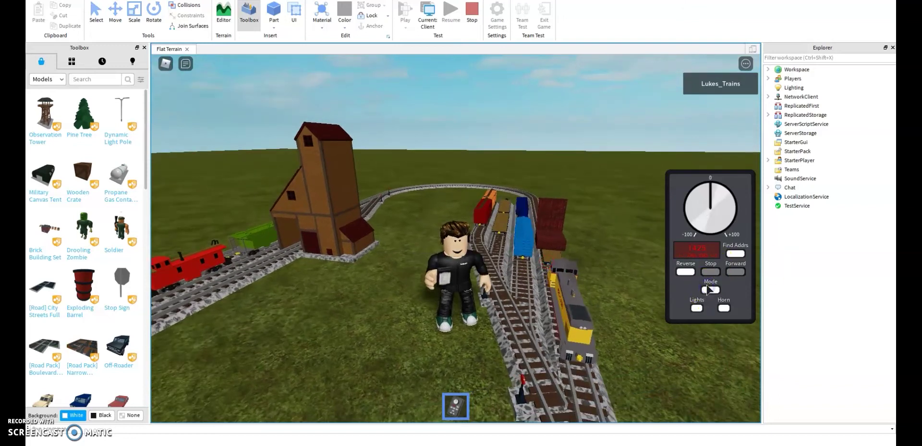
pyautogui.click(567, 266)
pyautogui.moveTo(567, 266); pyautogui.dragTo(521, 277, button='right')
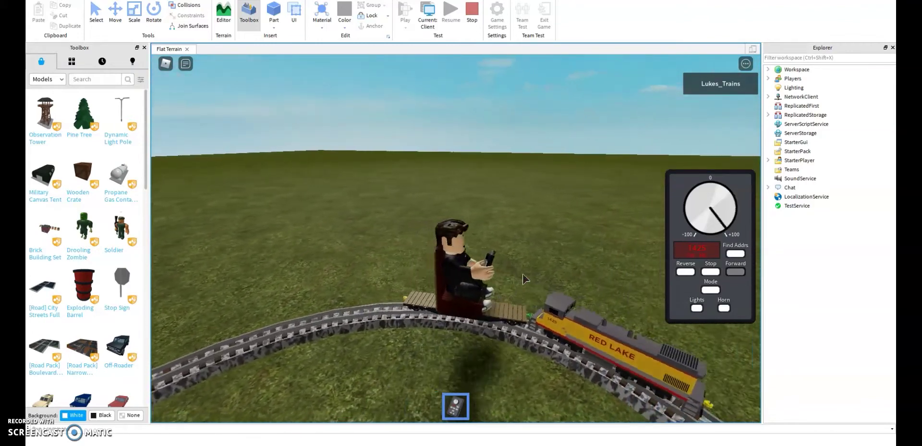
pyautogui.moveTo(522, 254); pyautogui.dragTo(522, 253, button='right')
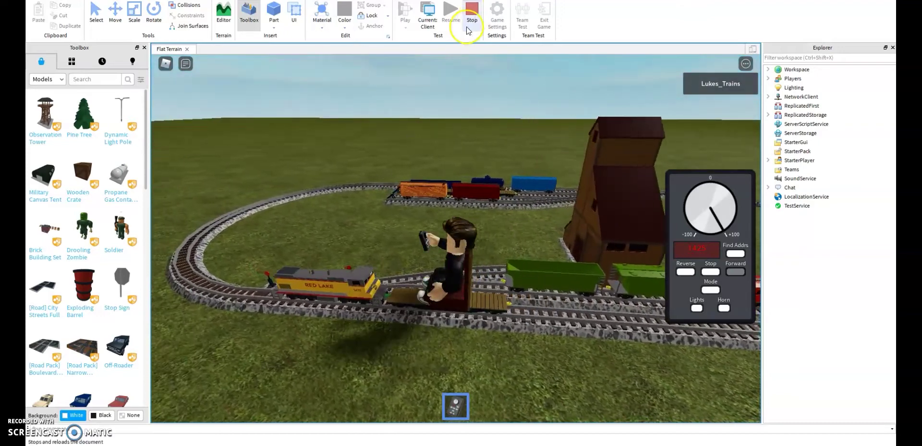
pyautogui.click(471, 15)
# Examine the complete coal mine layout and the Chair Car's place behind the locomotive from several distances.
pyautogui.moveTo(605, 136); pyautogui.dragTo(612, 134, button='right')
pyautogui.scroll(-3, 605, 137)
pyautogui.scroll(3, 605, 136)
pyautogui.scroll(-4, 605, 137)
pyautogui.scroll(4, 605, 137)
pyautogui.scroll(3, 605, 136)
pyautogui.press('d')
pyautogui.press('d')
pyautogui.scroll(-3, 605, 136)
pyautogui.scroll(-5, 613, 134)
pyautogui.scroll(-2, 612, 134)
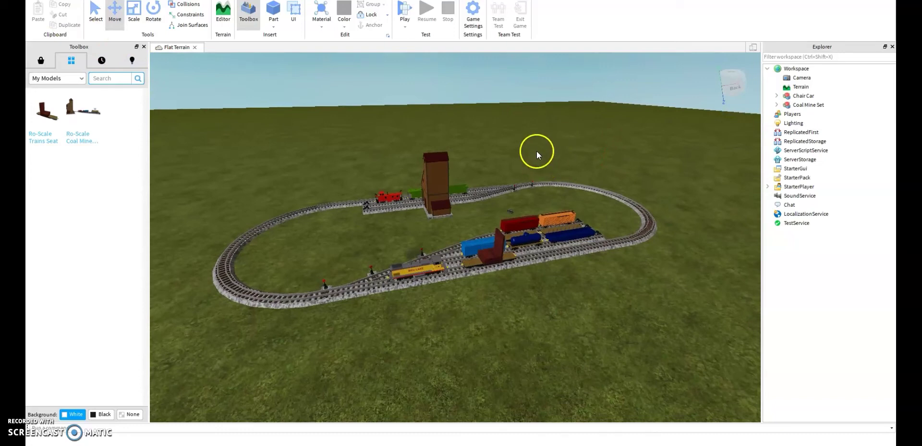
pyautogui.scroll(-1, 537, 151)
pyautogui.moveTo(537, 151); pyautogui.dragTo(538, 151, button='right')
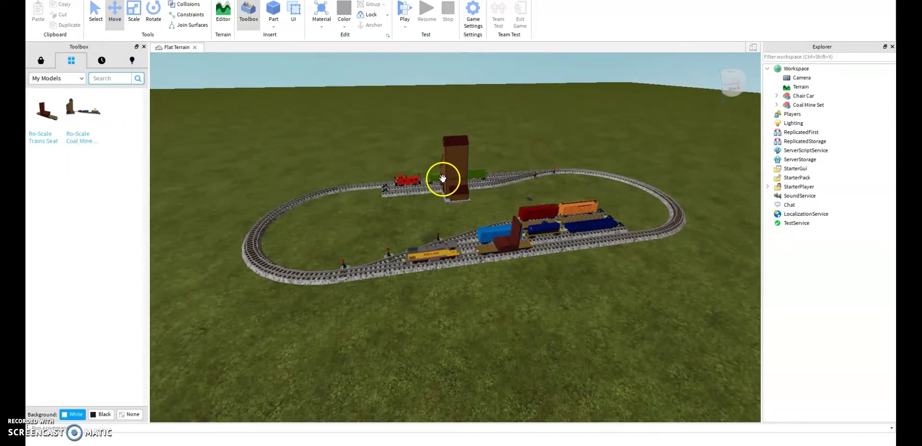
pyautogui.scroll(-1, 443, 178)
pyautogui.scroll(-3, 443, 178)
pyautogui.moveTo(442, 179); pyautogui.dragTo(449, 170, button='right')
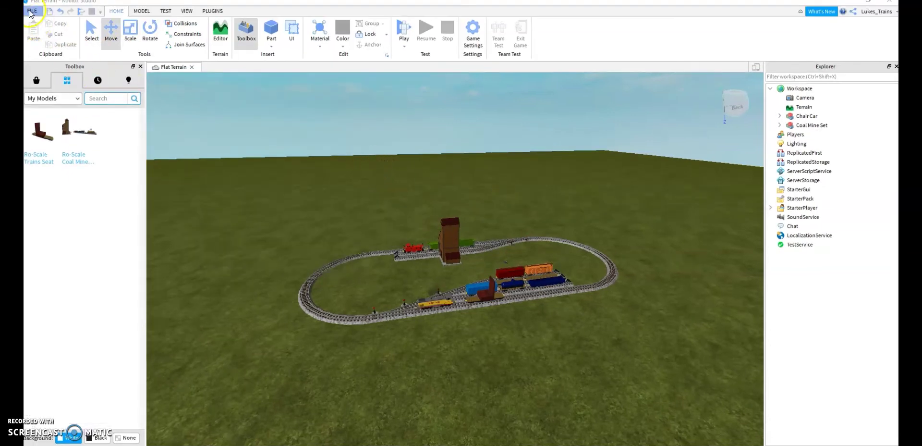
# Save the place to Roblox as a new game named "My first layout" and dismiss the publishing dialog.
pyautogui.click(30, 11)
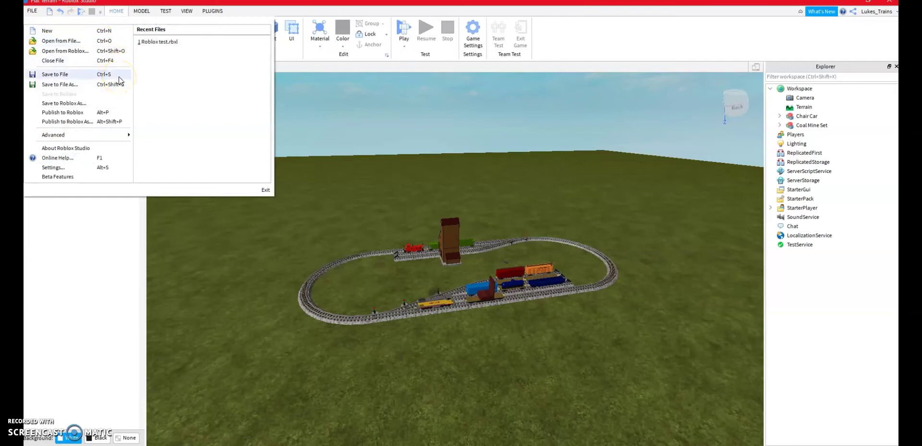
pyautogui.click(101, 102)
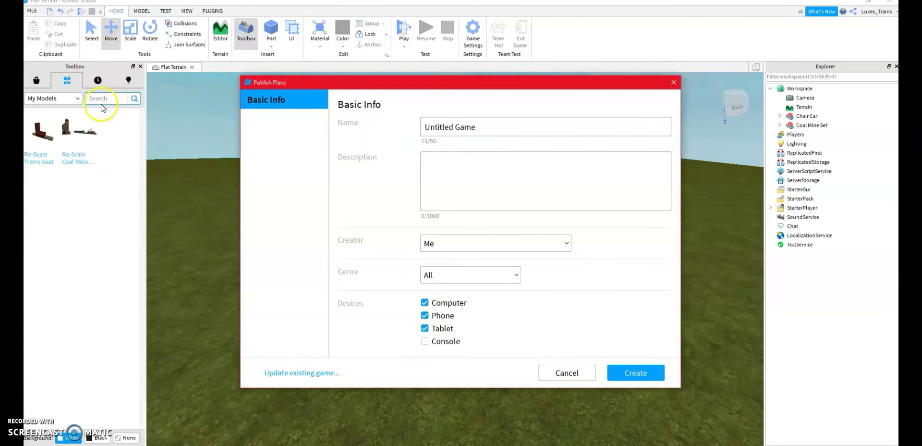
pyautogui.click(501, 127)
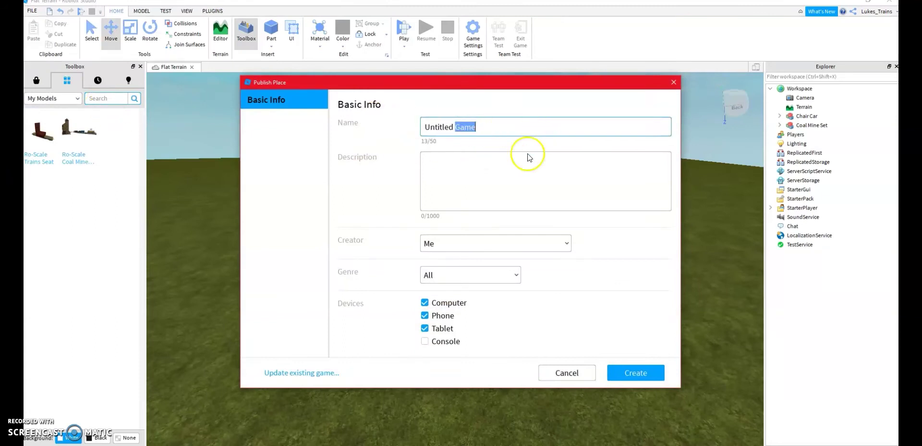
pyautogui.press('BackSpace')
pyautogui.press('BackSpace')
pyautogui.press('BackSpace')
pyautogui.press('BackSpace')
pyautogui.press('BackSpace')
pyautogui.press('BackSpace')
pyautogui.press('BackSpace')
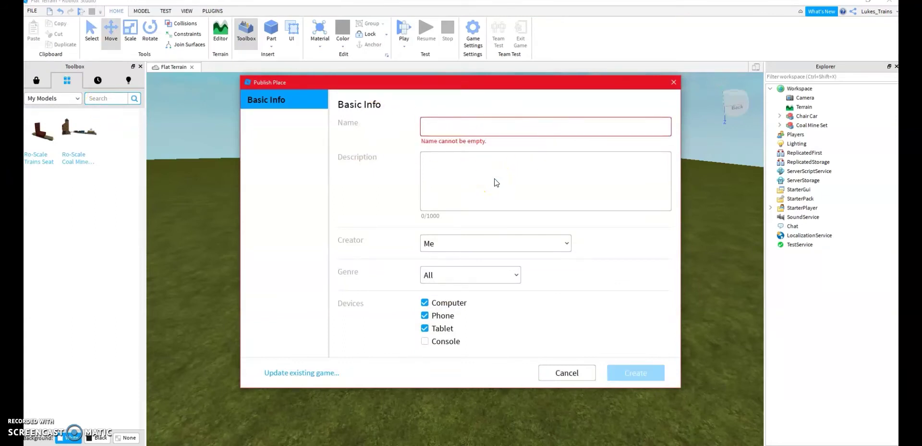
pyautogui.write('My first layout')
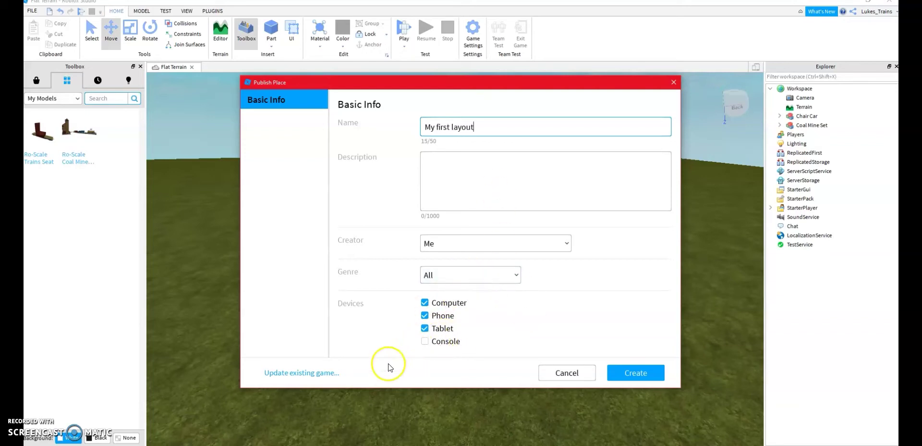
pyautogui.click(635, 373)
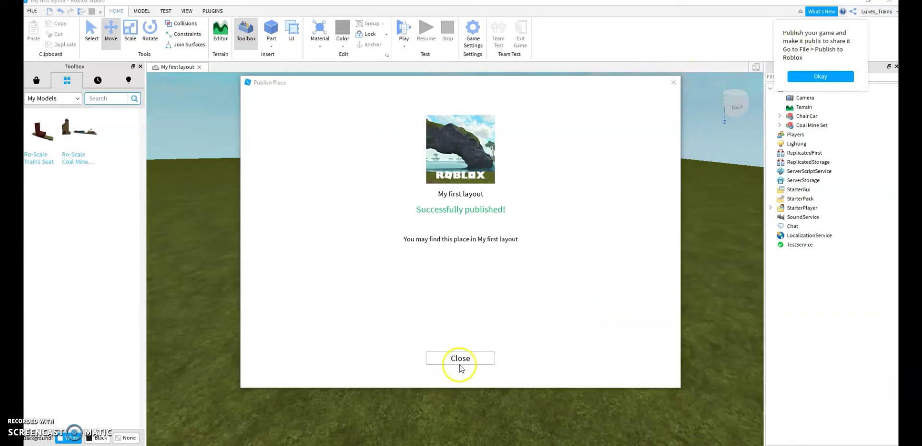
pyautogui.click(672, 85)
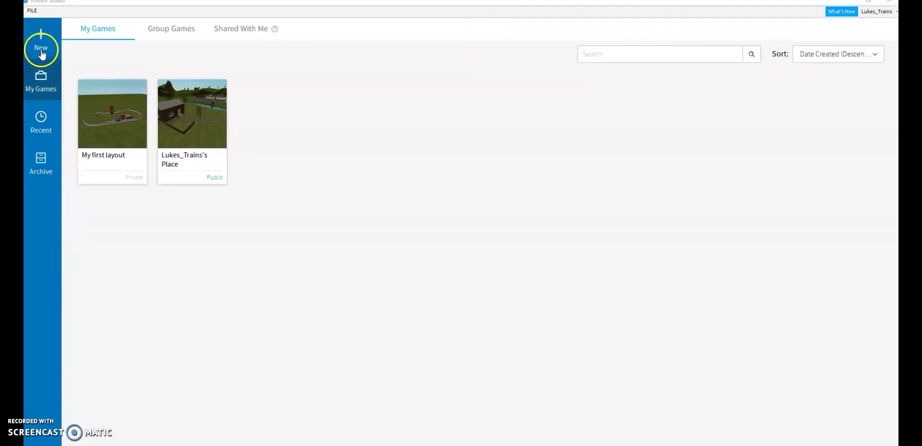
# View the templates available for a new place and return to the list of own games.
pyautogui.click(43, 36)
pyautogui.click(41, 39)
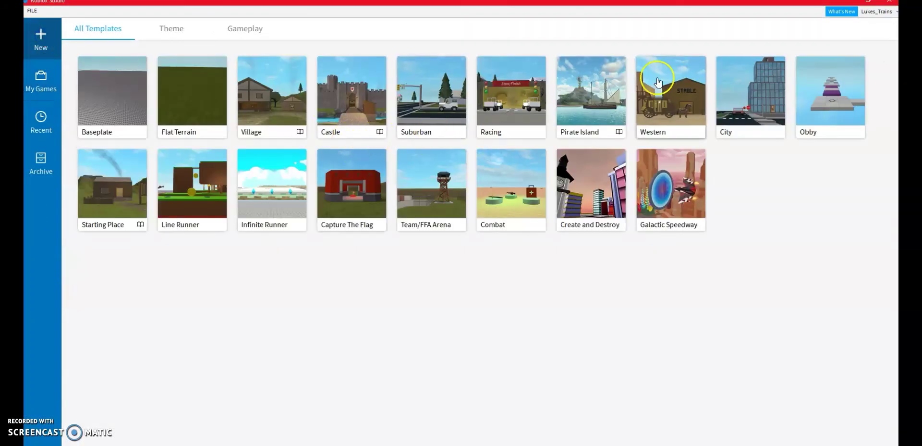
pyautogui.click(53, 94)
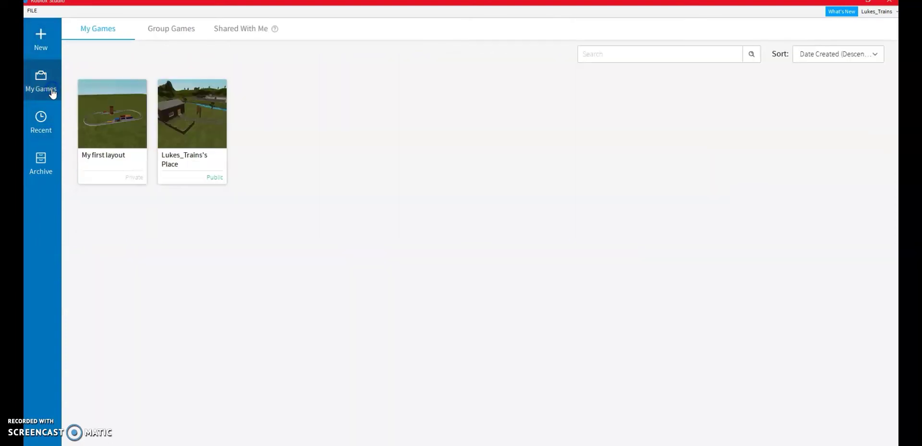
# Make the game "My first layout" public.
pyautogui.moveTo(103, 113)
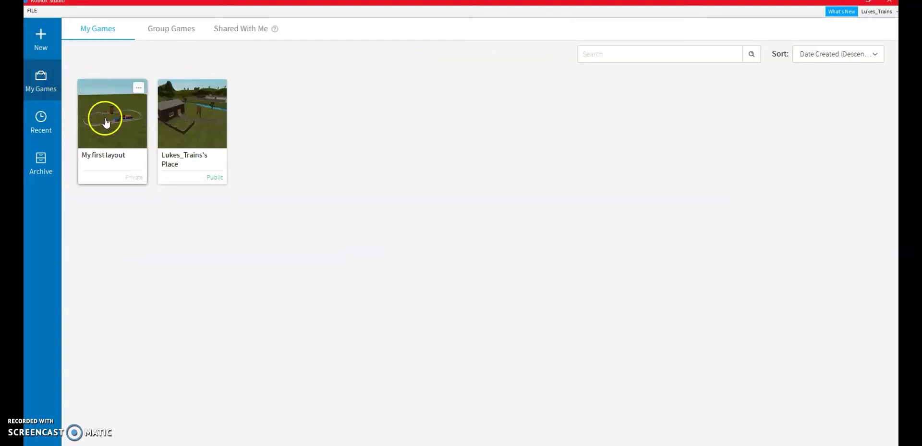
pyautogui.click(140, 88)
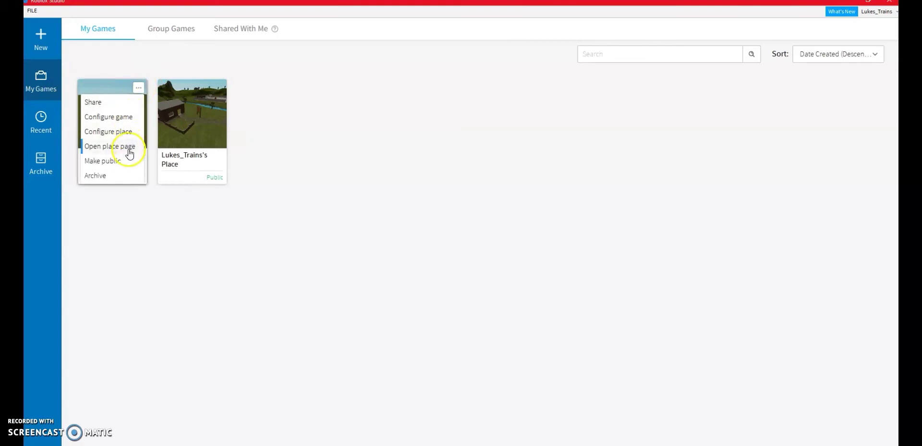
pyautogui.click(121, 161)
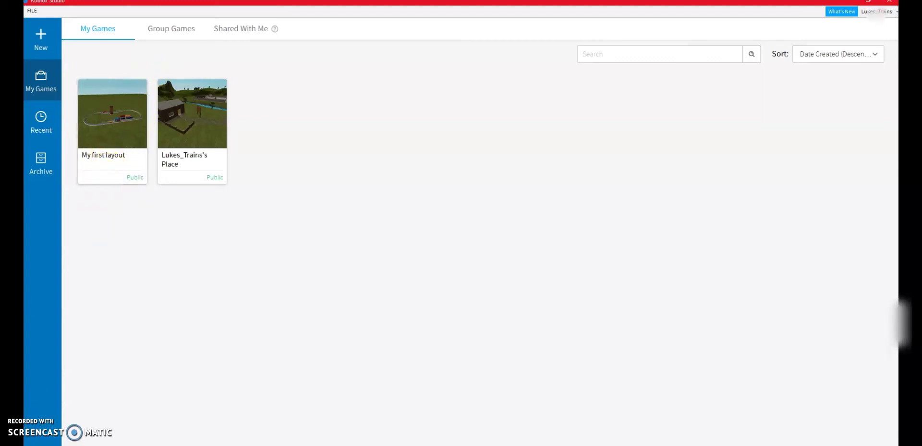
# Switch to the Roblox website in the browser and launch "My first layout" from the profile's creations.
pyautogui.hotkey('alt', 'Tab')
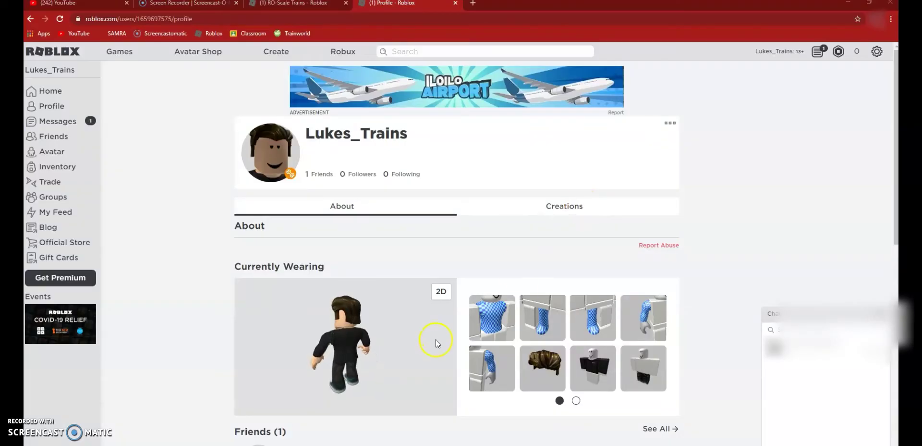
pyautogui.click(557, 208)
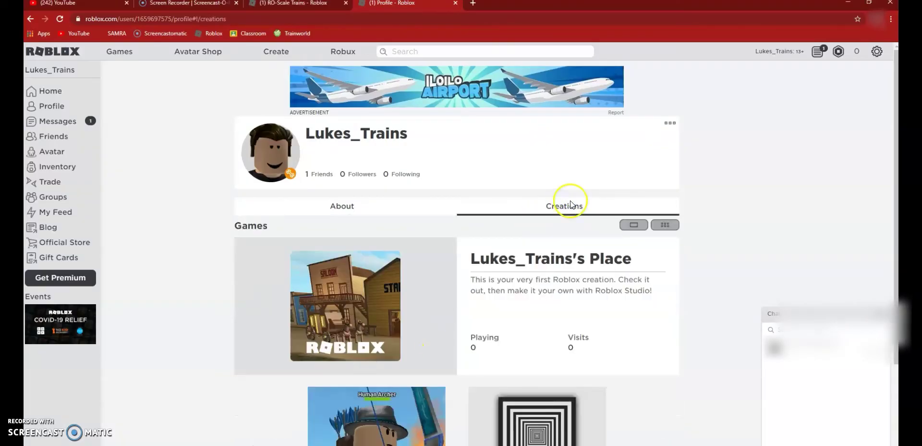
pyautogui.moveTo(480, 308)
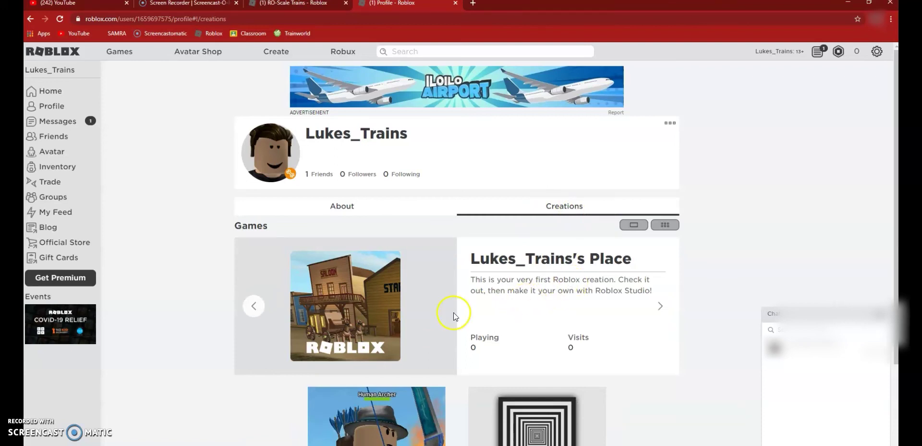
pyautogui.click(661, 306)
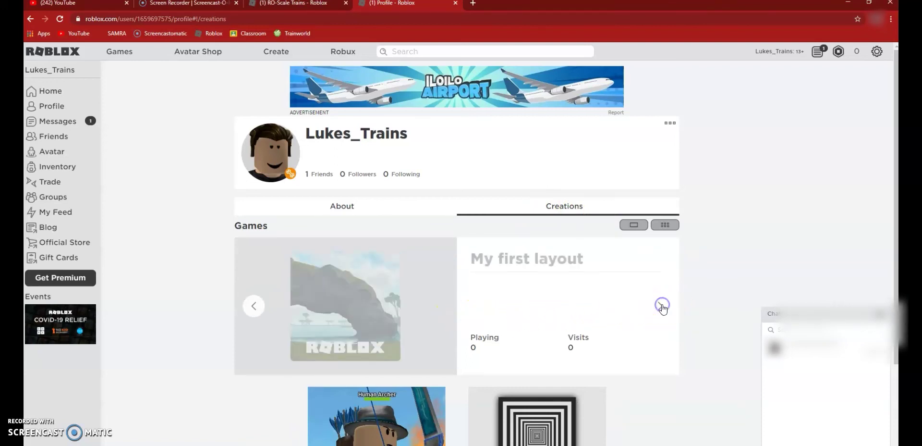
pyautogui.click(386, 318)
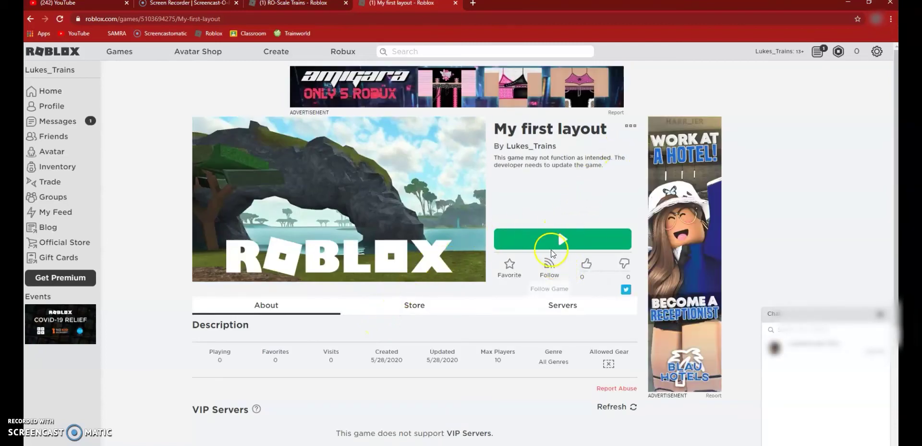
pyautogui.click(551, 242)
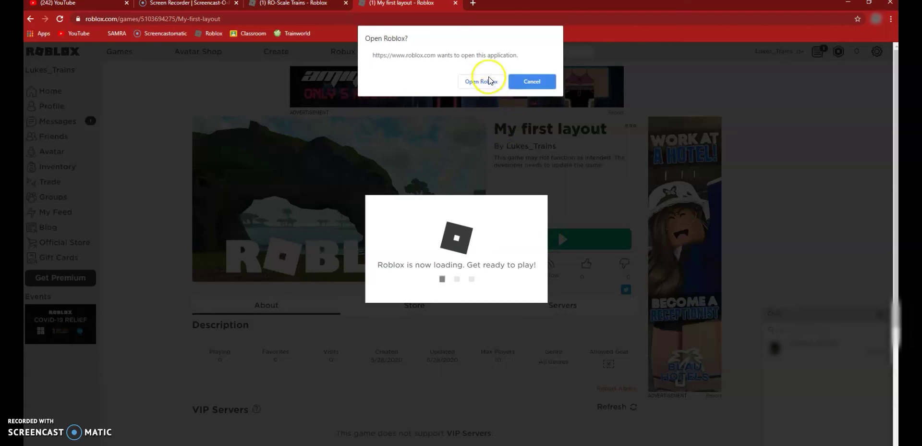
pyautogui.click(482, 80)
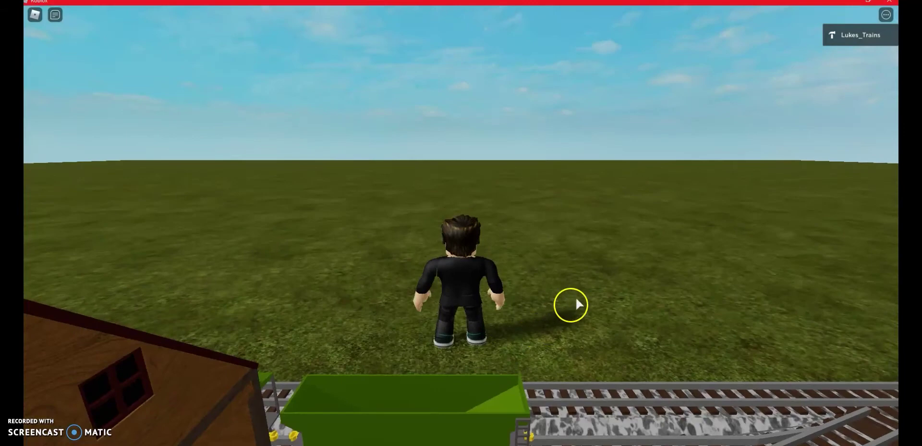
# Walk to the outer track in the published game and run the Red Lake locomotive forward with the DCC controller.
pyautogui.moveTo(582, 288); pyautogui.dragTo(593, 306, button='right')
pyautogui.press('w')
pyautogui.click(585, 268)
pyautogui.press('w')
pyautogui.press('space')
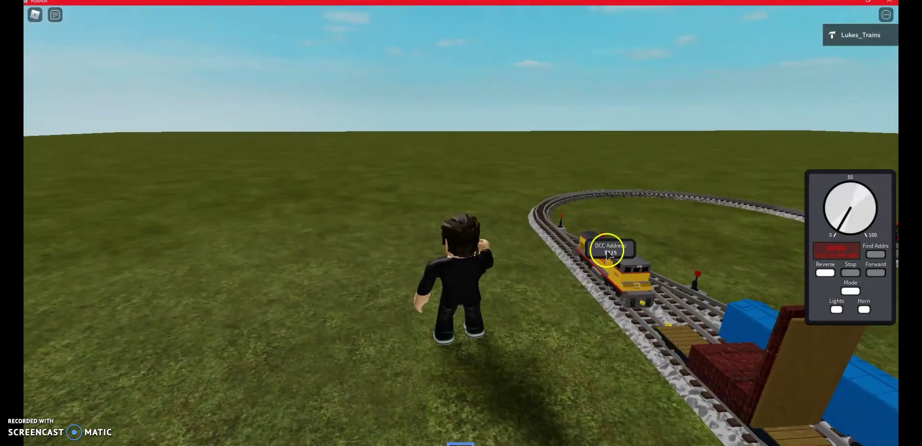
pyautogui.click(607, 250)
pyautogui.press('e')
pyautogui.moveTo(696, 278); pyautogui.dragTo(695, 278, button='right')
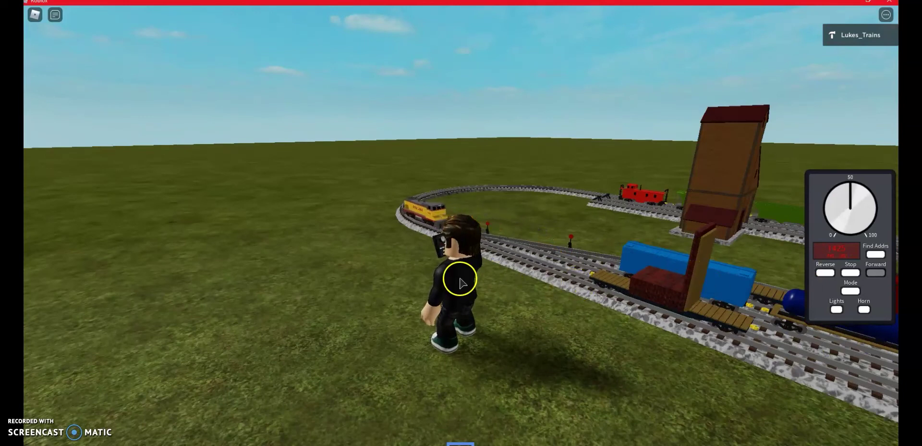
pyautogui.press('q')
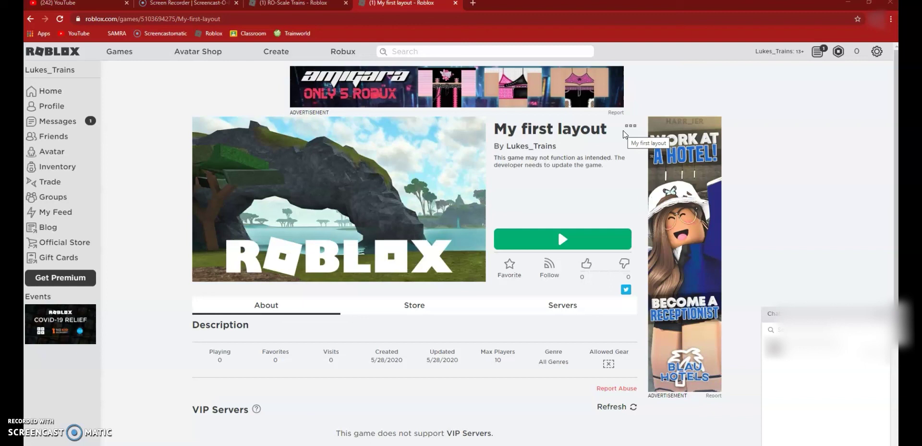
pyautogui.click(586, 171)
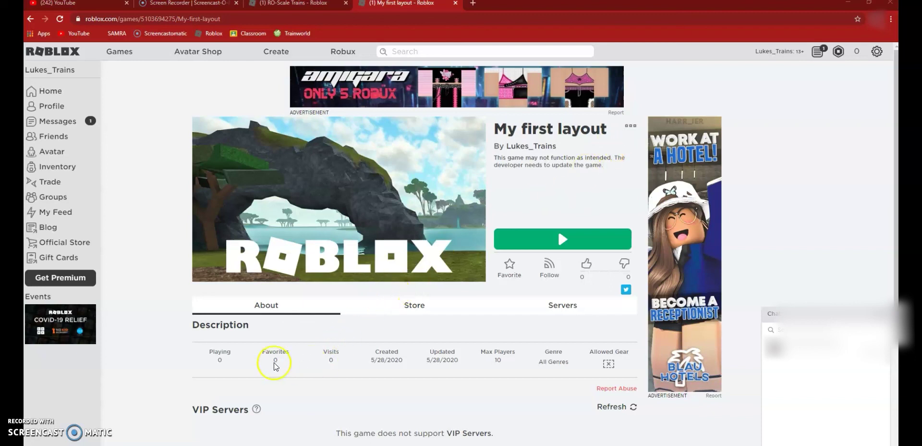